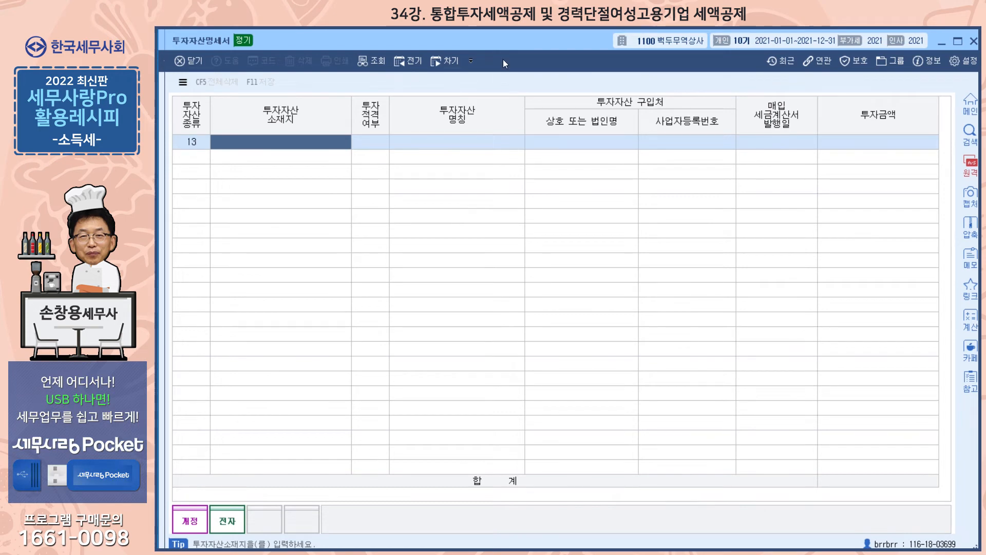
- Look up the business address in the company registration (회사등록) and return to the investment asset statement (투자자산명세서)
key(Escape)
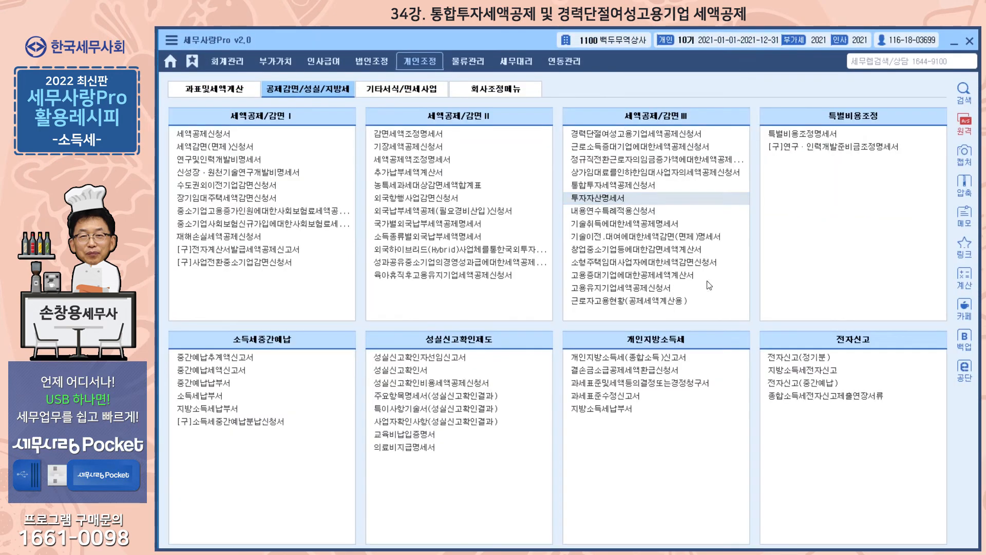
click(220, 91)
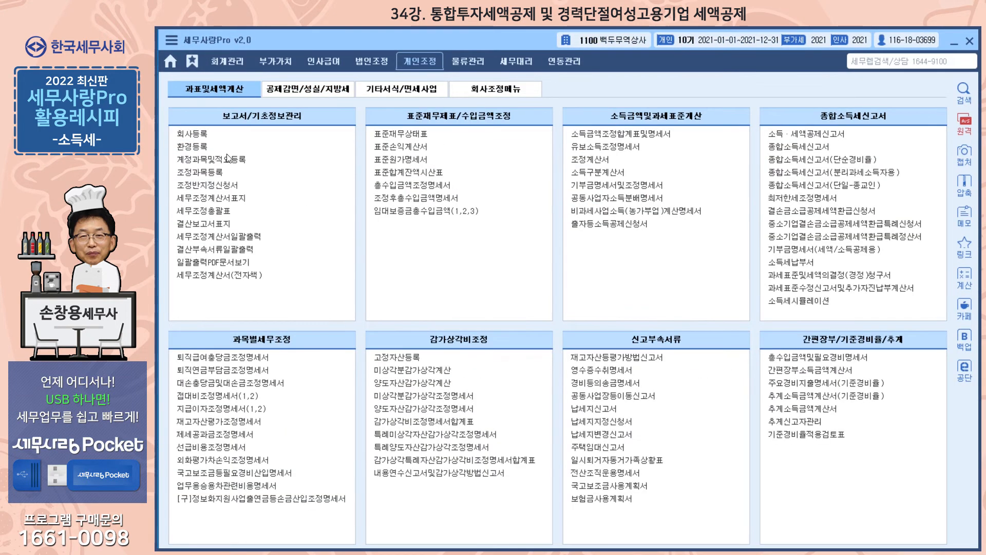
click(193, 132)
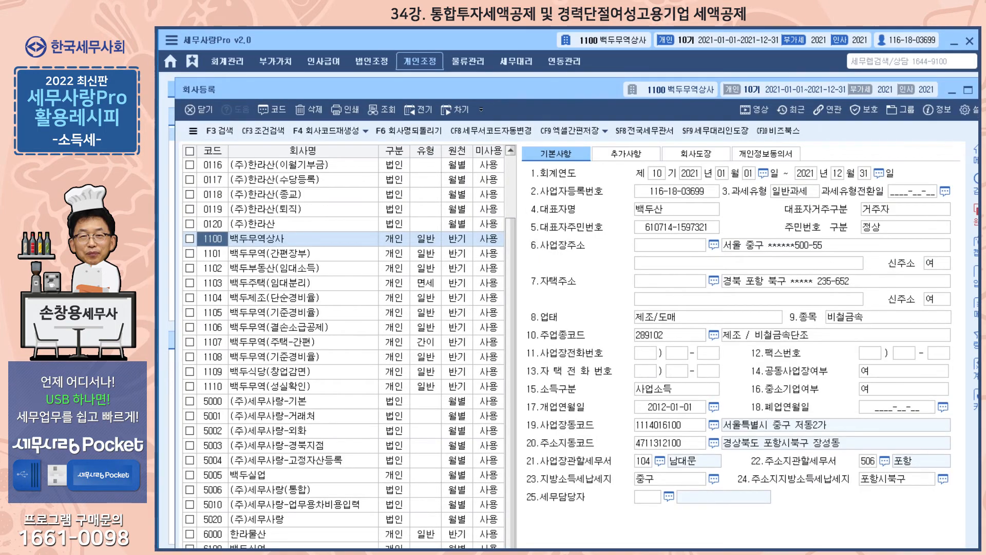
key(Escape)
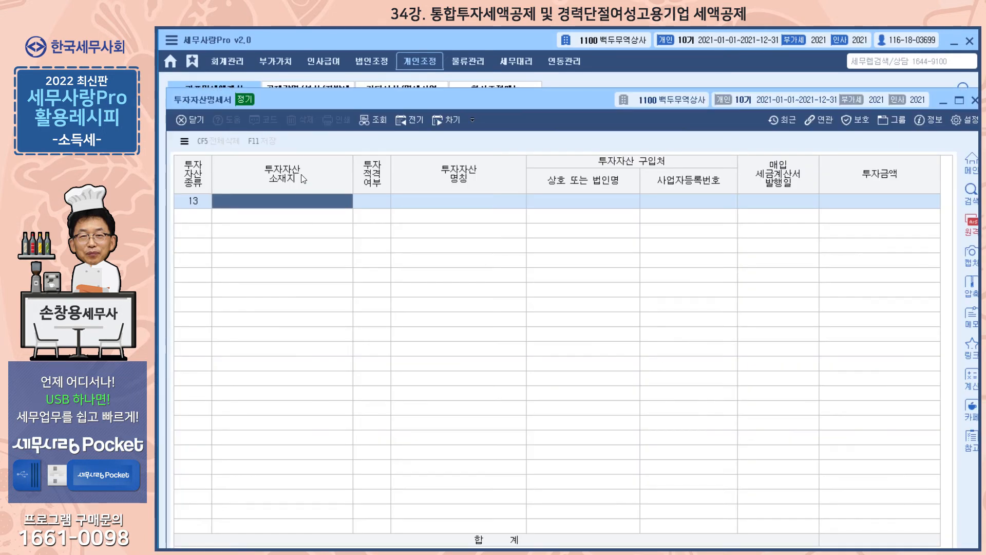
- In the type 13 row, enter asset location 서울 중구, set investment eligibility to 여, and name the asset 포장기
text(서울 중ㄱ)
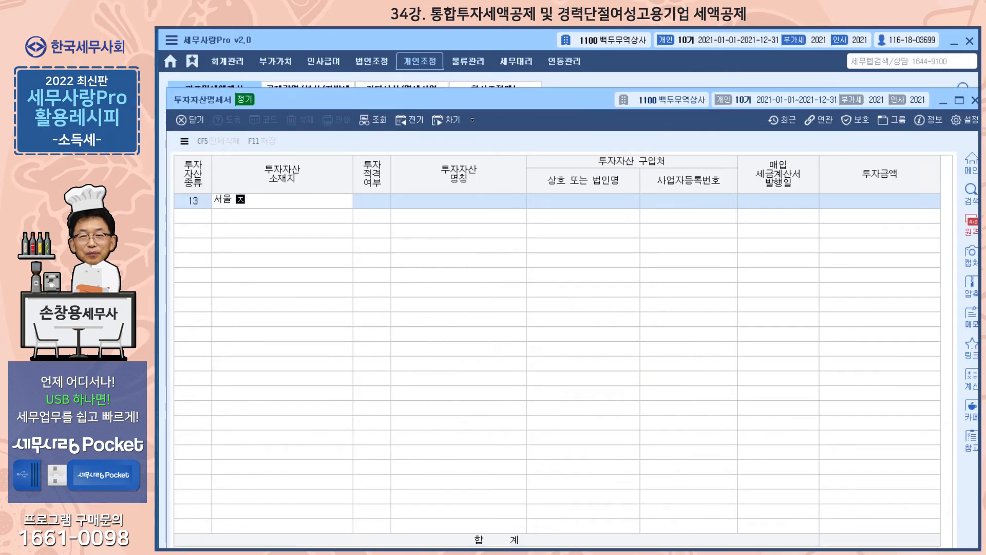
key(Return)
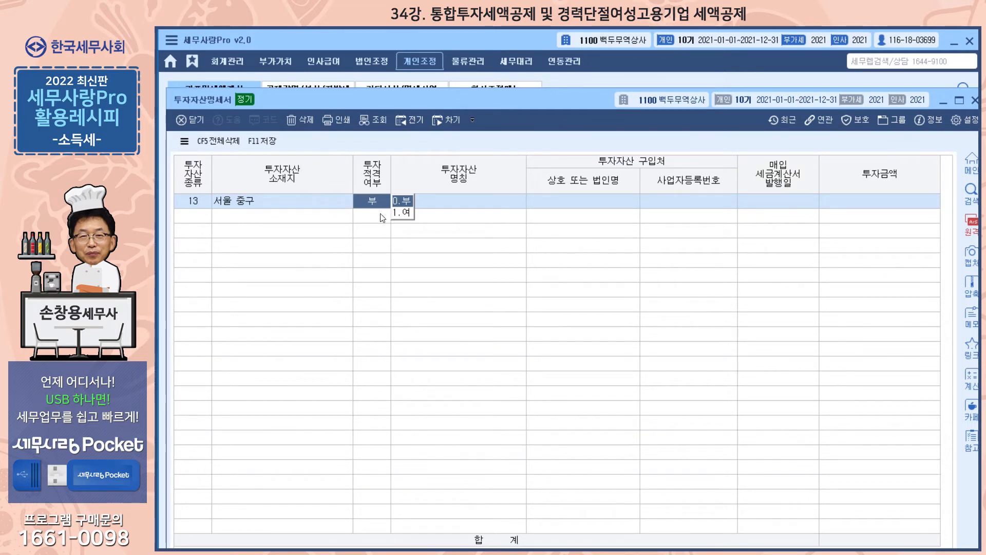
drag(478, 108, 475, 75)
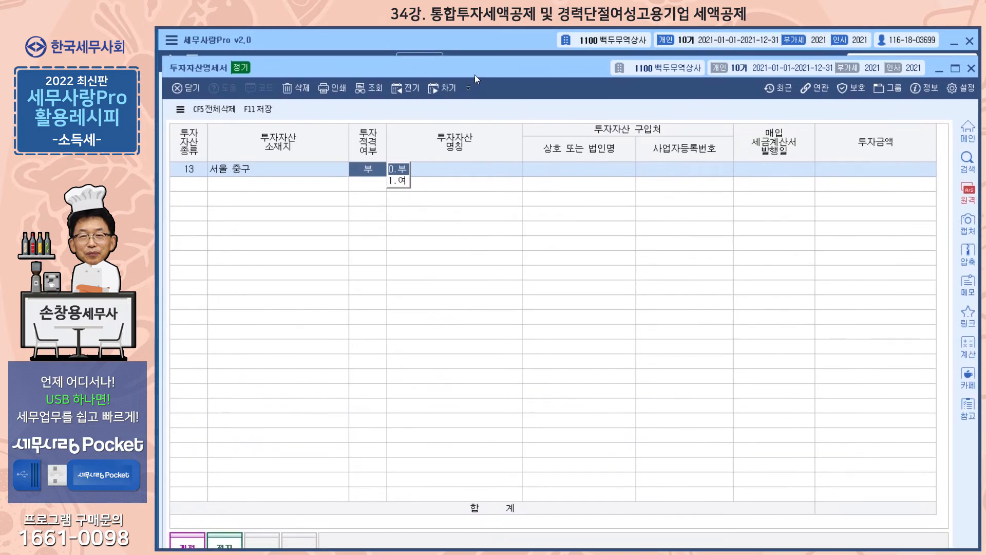
click(403, 180)
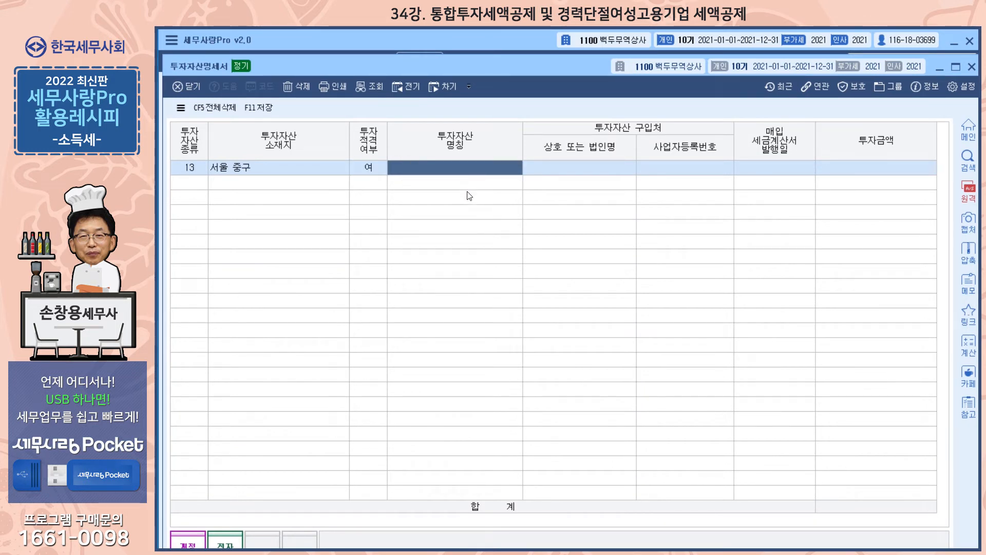
text(포장기)
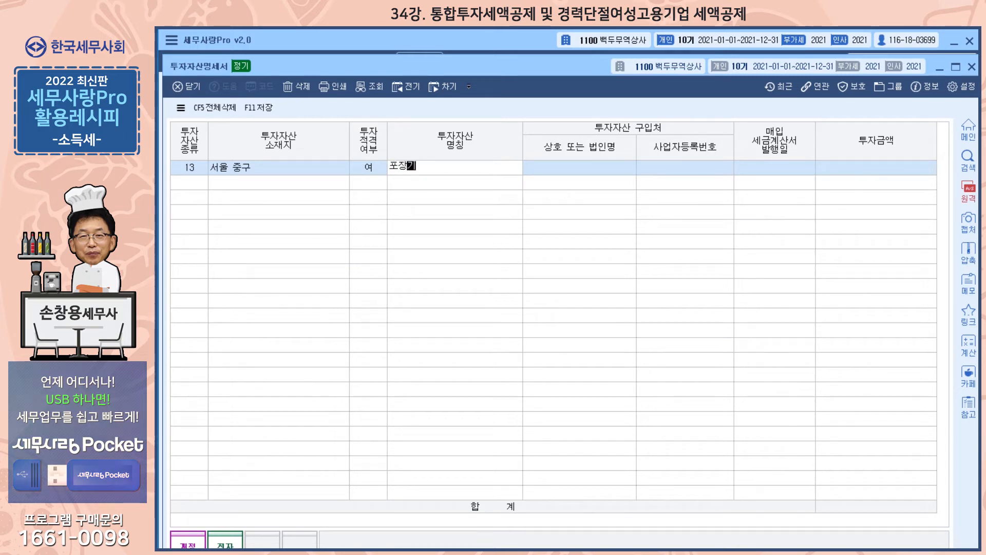
key(Return)
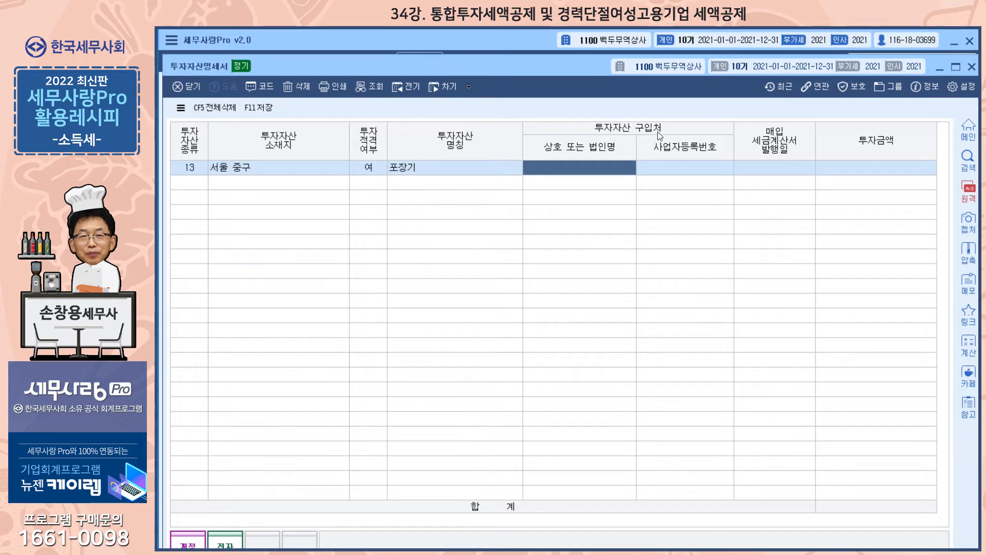
- Look up 동작기계(주) by 동작 as the asset's supplier and set the purchase tax invoice date to 2021-11-20
key(F2)
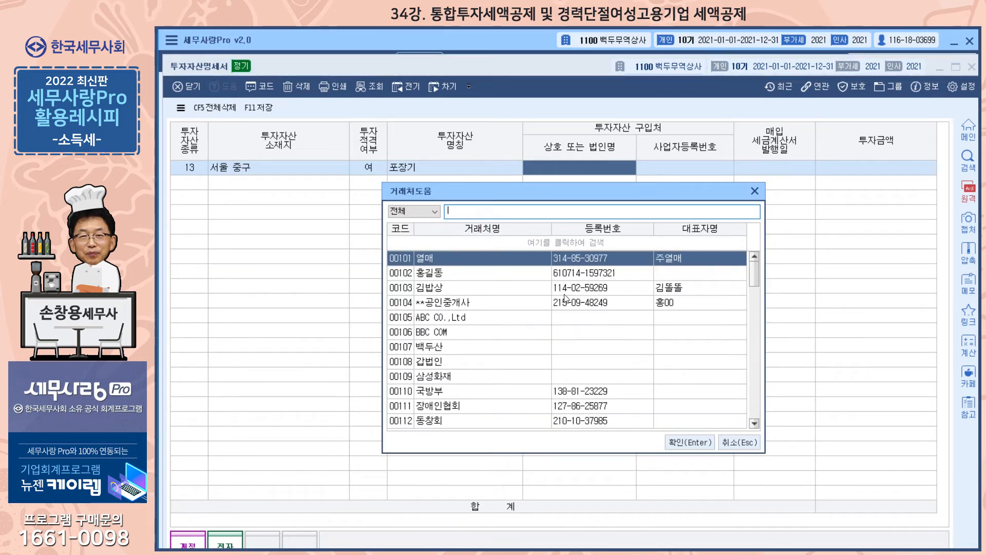
text(동작)
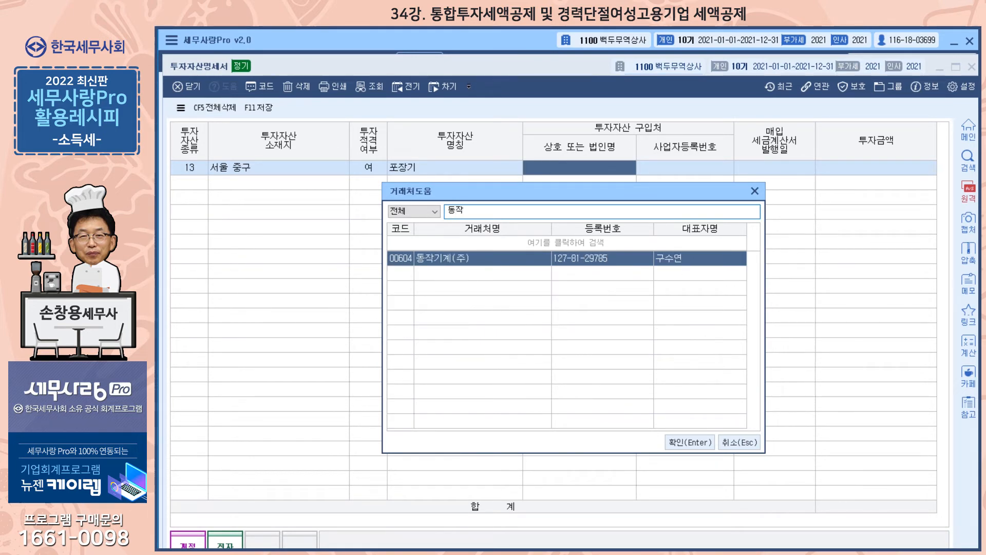
key(Return)
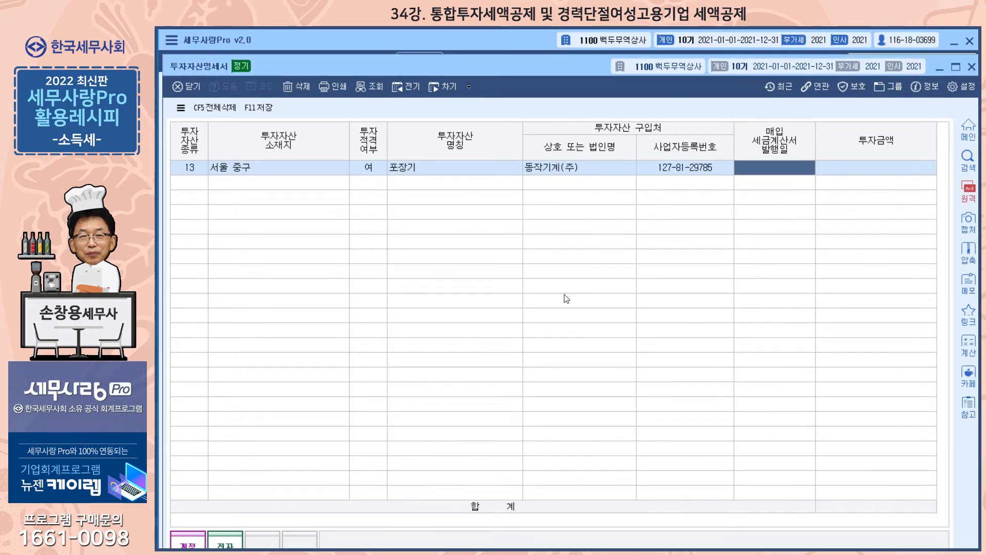
text(2020-11-1)
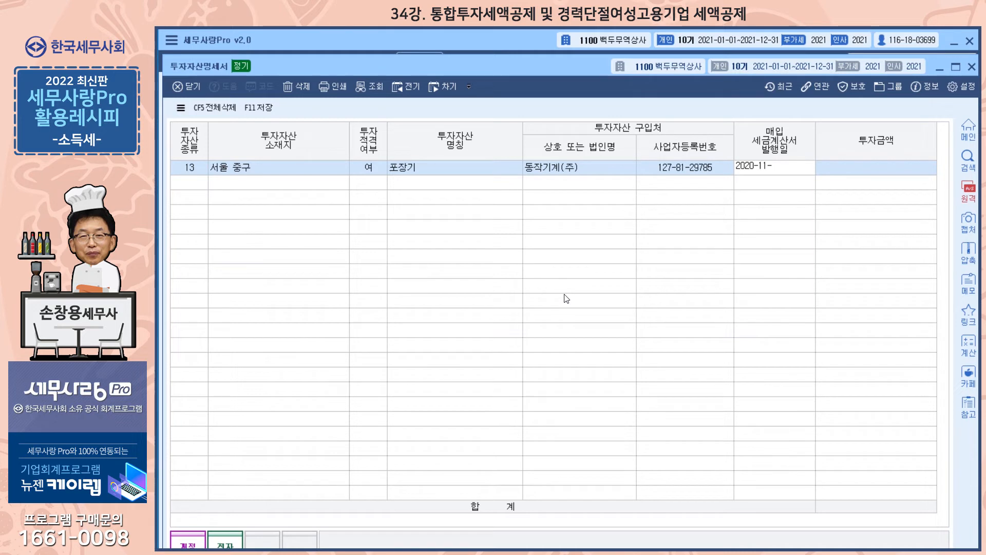
key(BackSpace)
text(20)
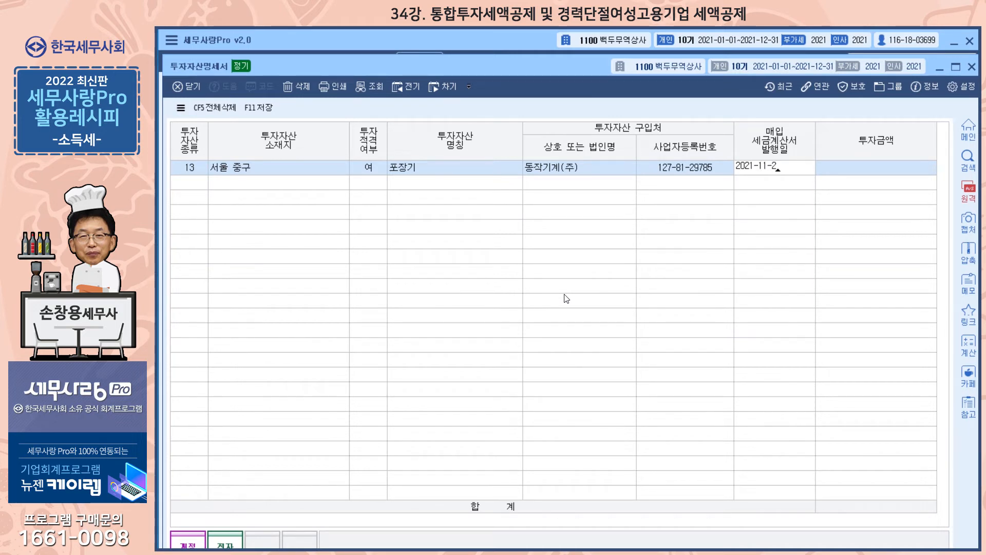
key(Return)
- Enter 35,000,000 as the 포장기 investment amount, and save and close the investment asset statement
text(35,000,000)
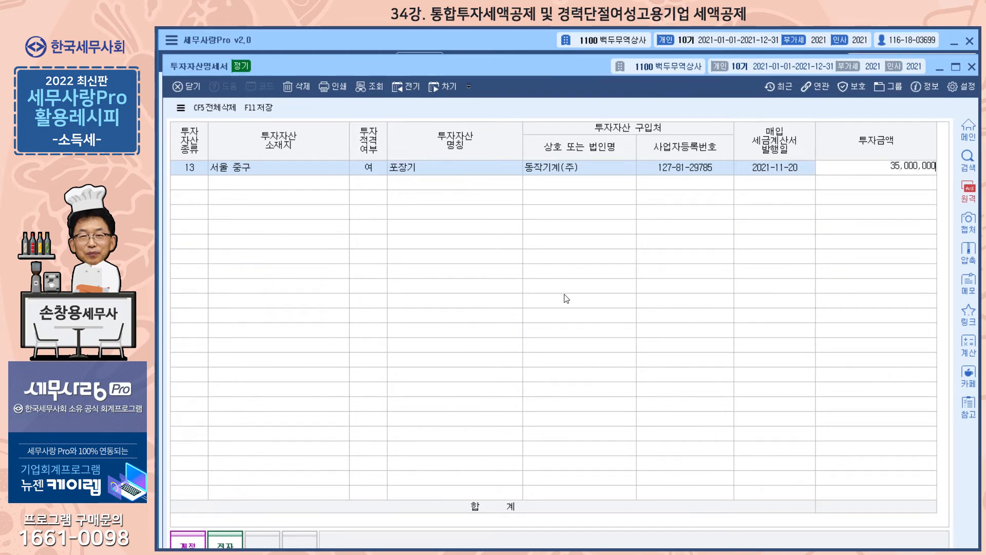
key(Return)
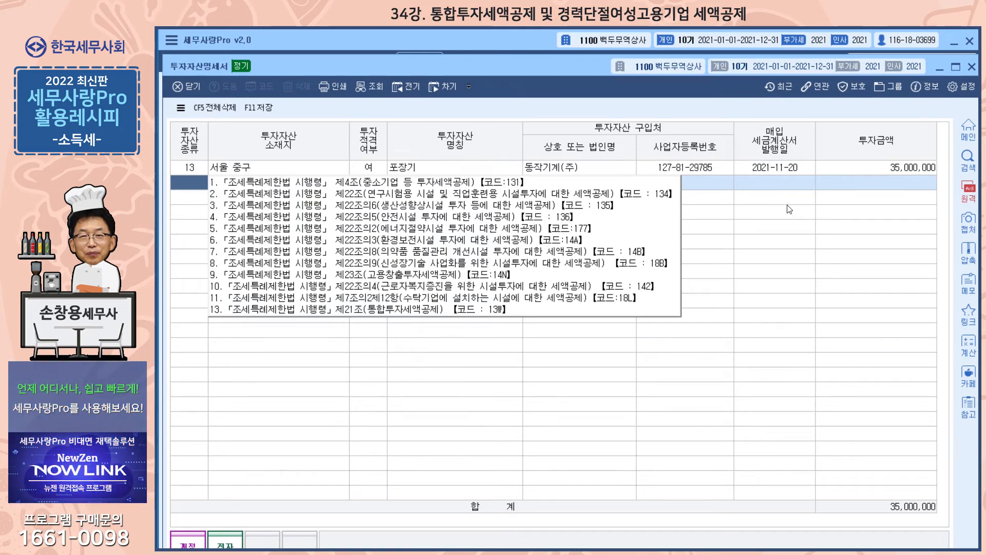
click(974, 73)
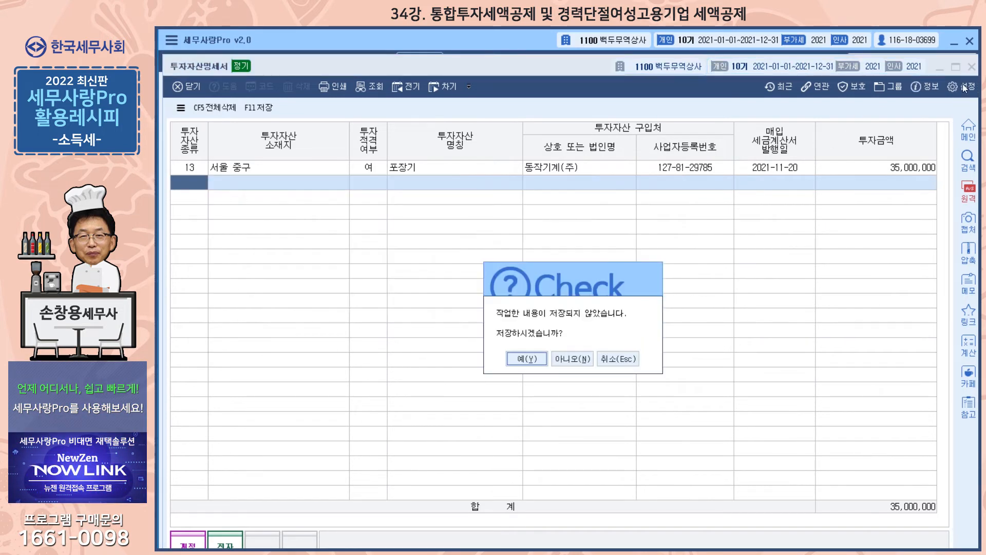
click(536, 367)
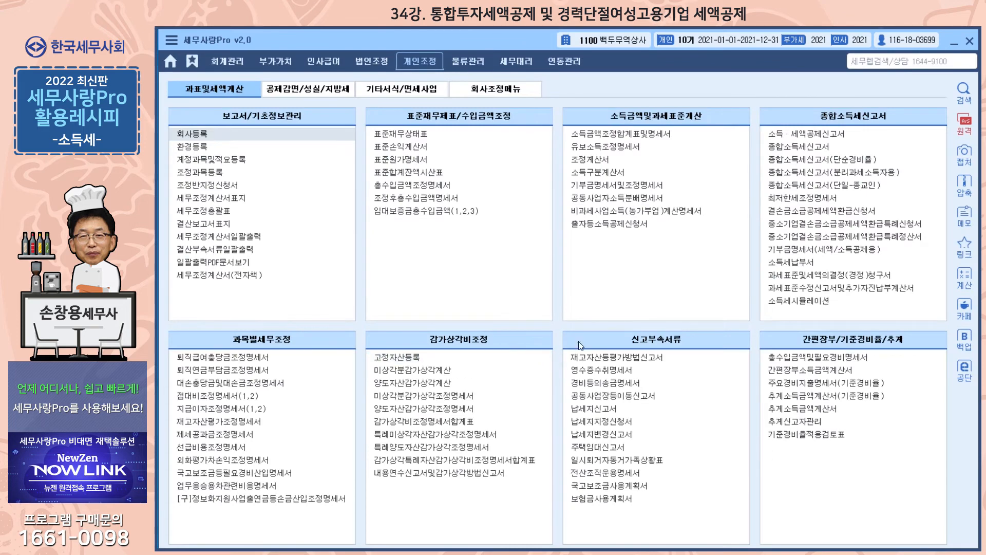
- In the integrated investment tax credit application (통합투자세액공제신청서), enter 35,000,000 as (16) other investment for 신성장사업화시설 외 with a 10% credit rate
click(313, 91)
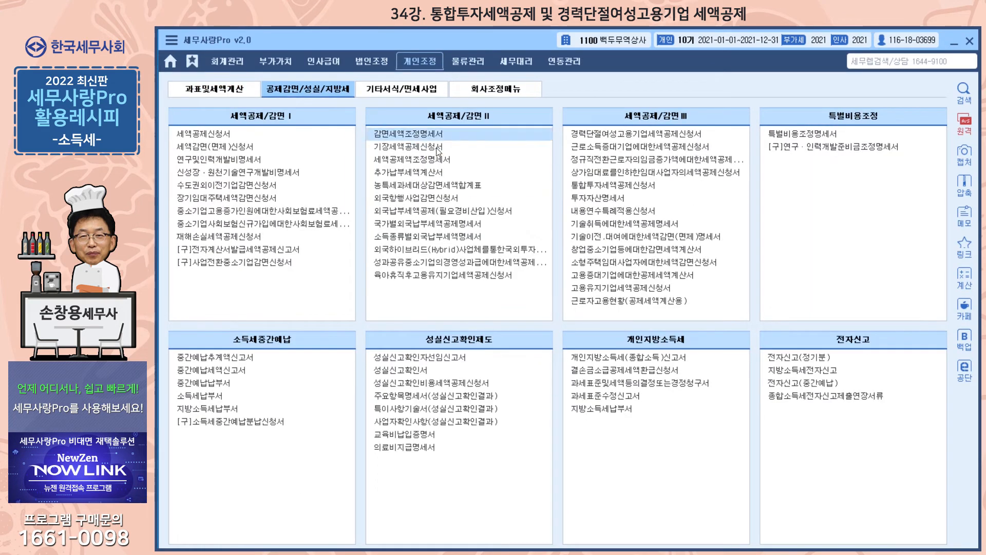
click(610, 186)
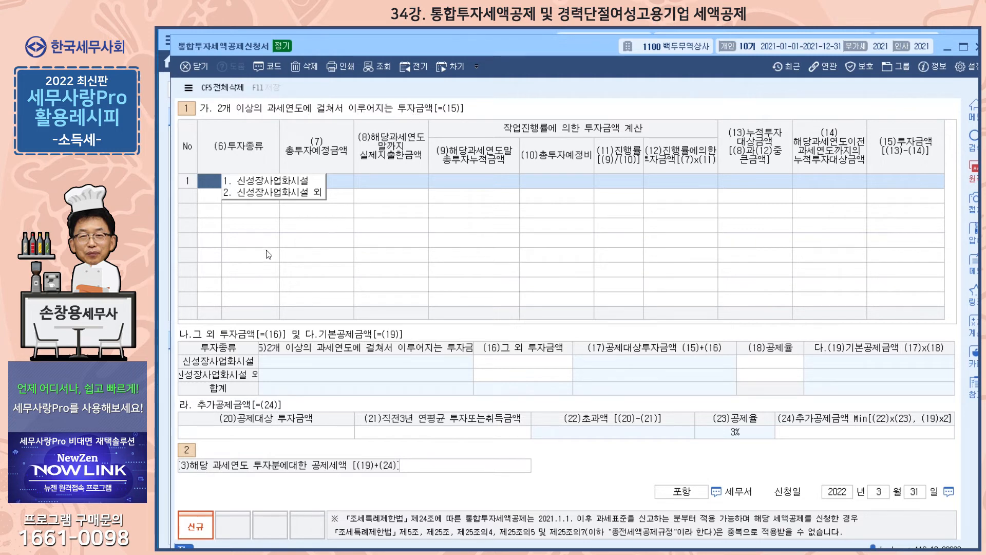
drag(542, 47, 541, 44)
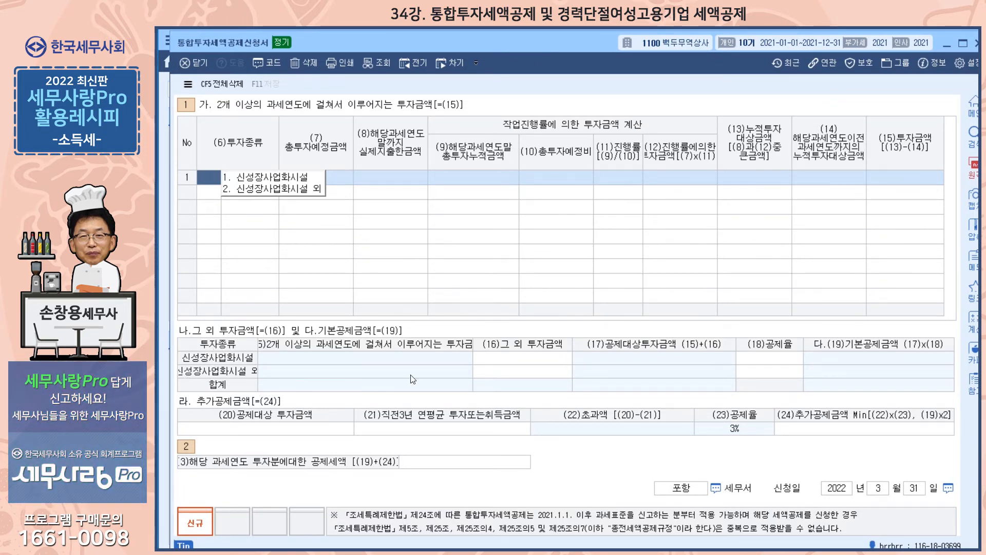
click(522, 372)
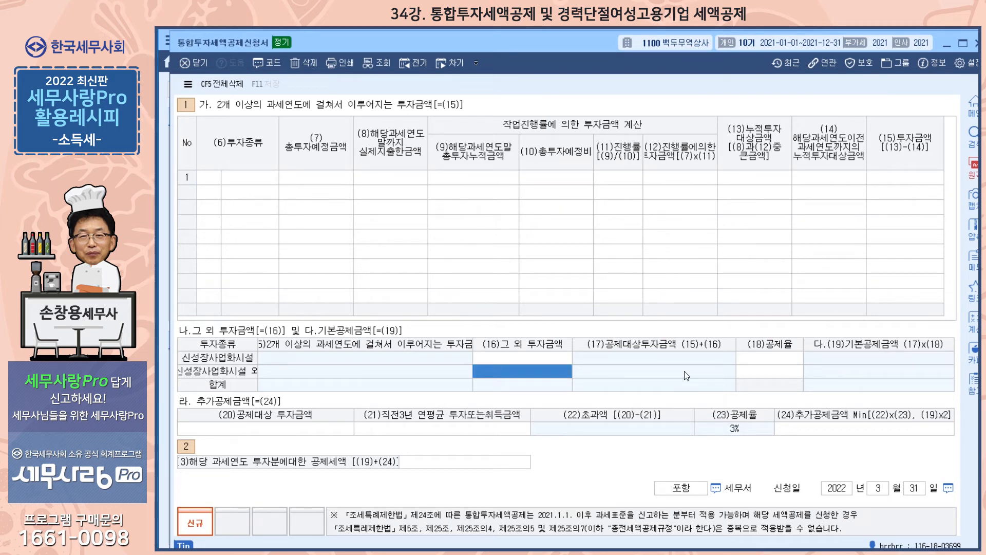
text(35000000)
key(Return)
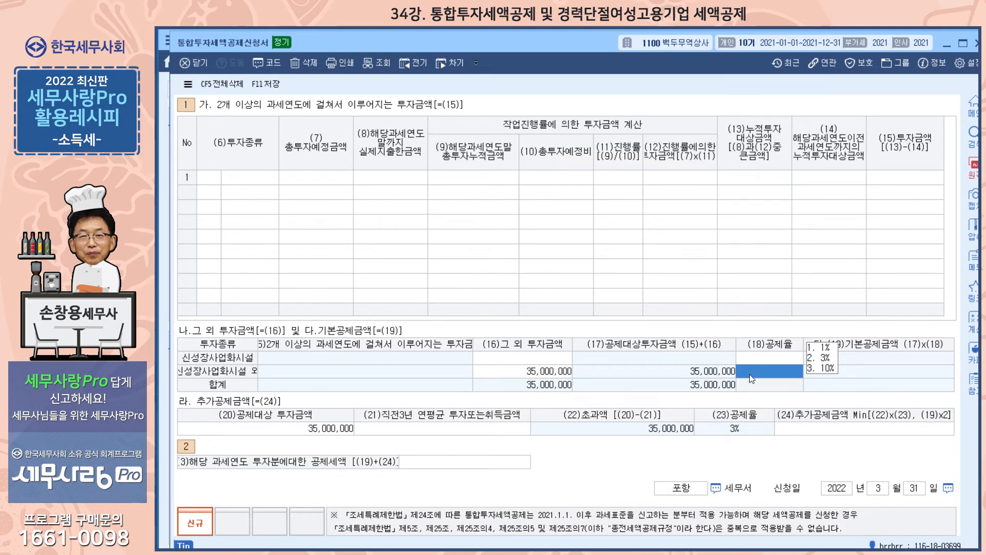
click(827, 368)
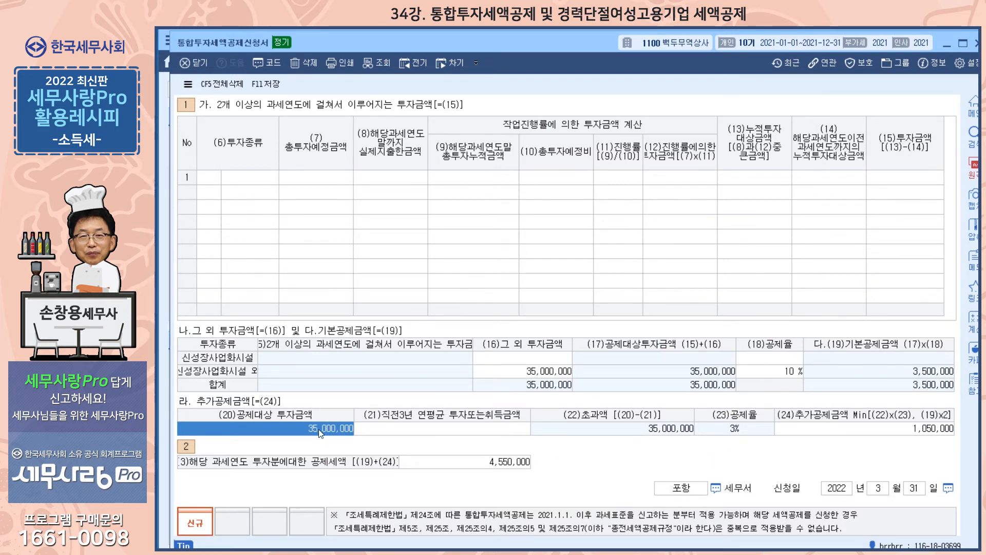
- View the prior three-year average investment entry without filling it in, and save and close the integrated investment tax credit application
click(419, 433)
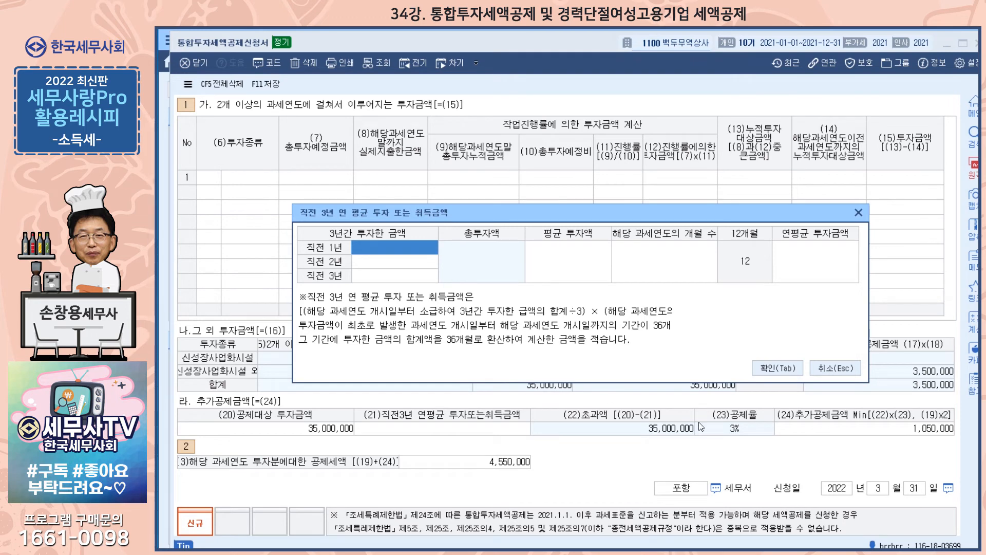
click(843, 368)
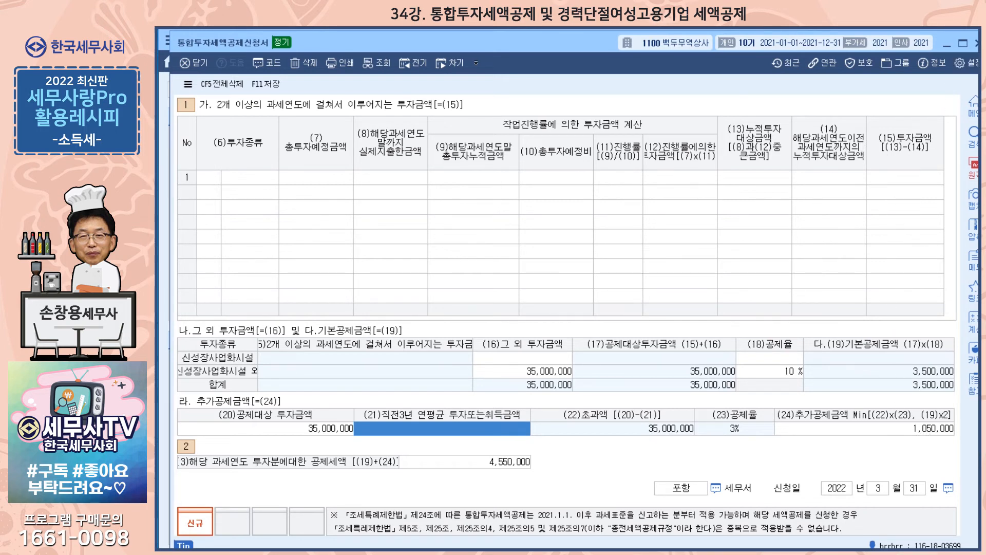
click(977, 44)
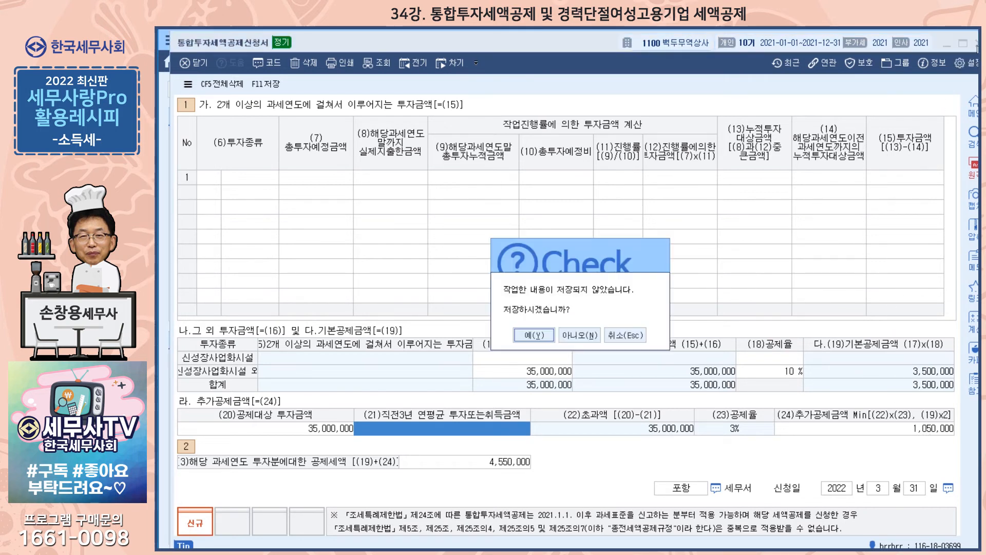
click(533, 335)
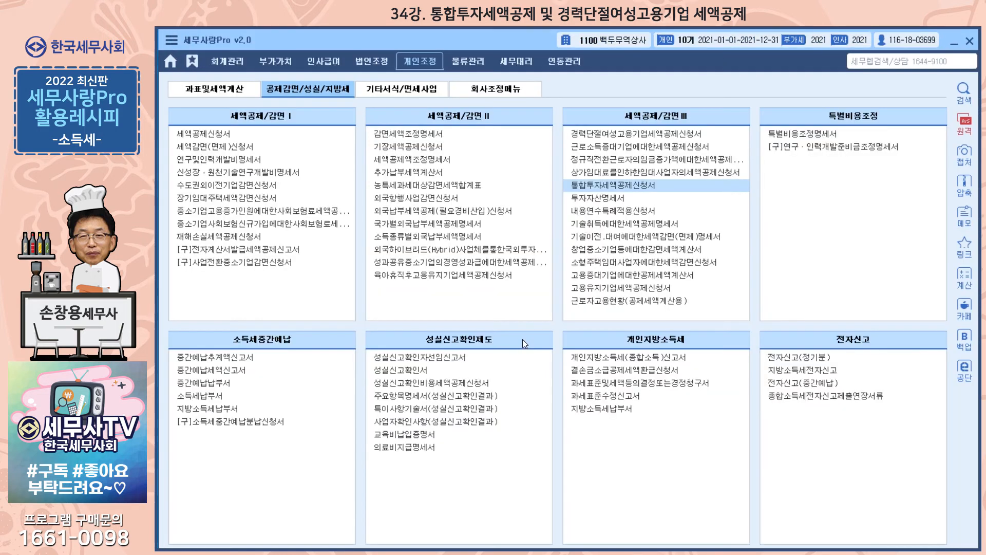
- In the tax credit adjustment statement (세액공제액조정명세서), reload the credit data from the individual forms and check the 통합투자세액공제 row
click(421, 137)
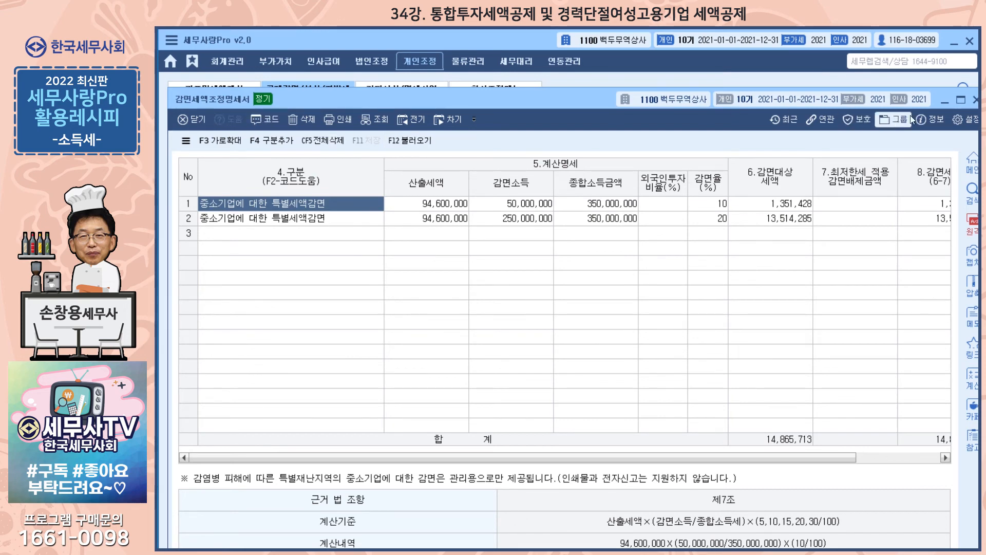
click(976, 99)
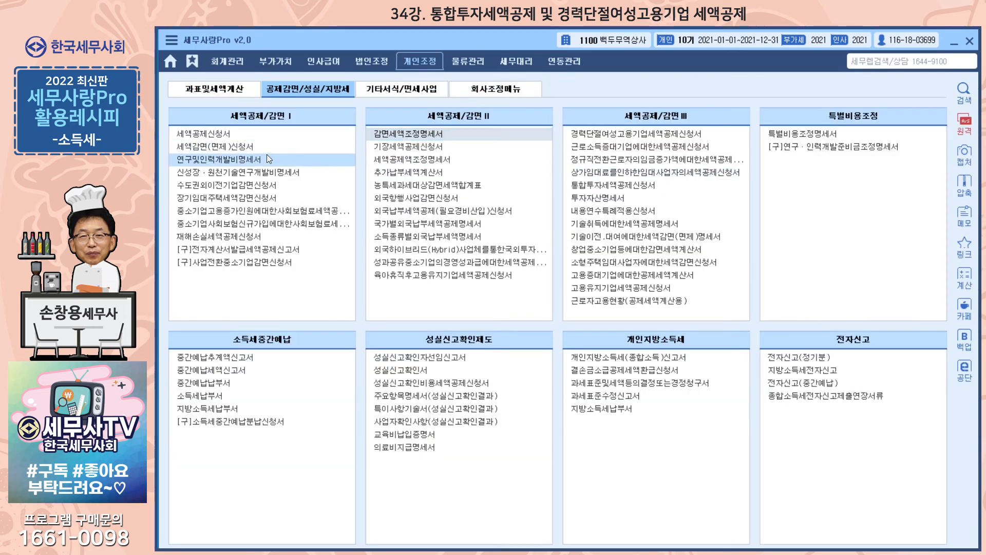
click(421, 161)
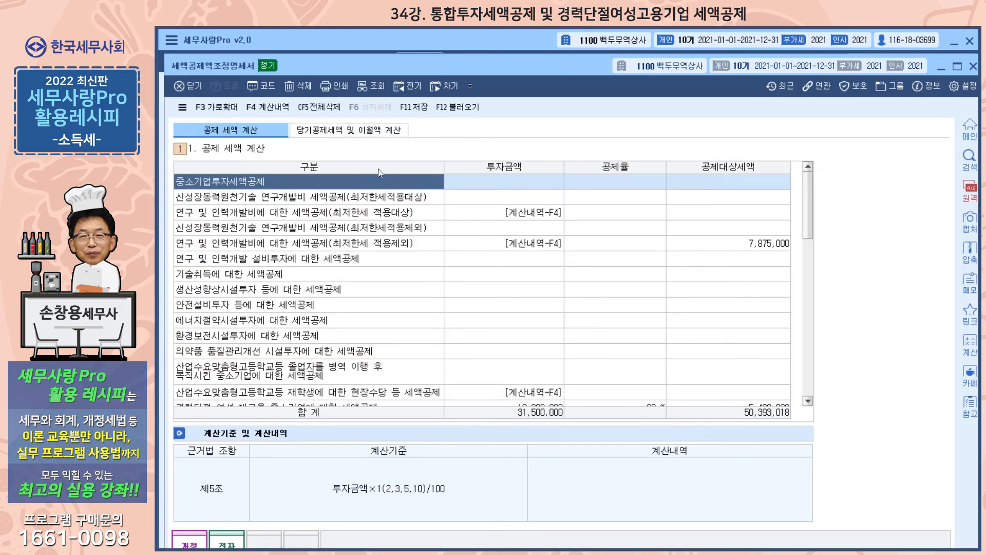
drag(568, 69, 572, 62)
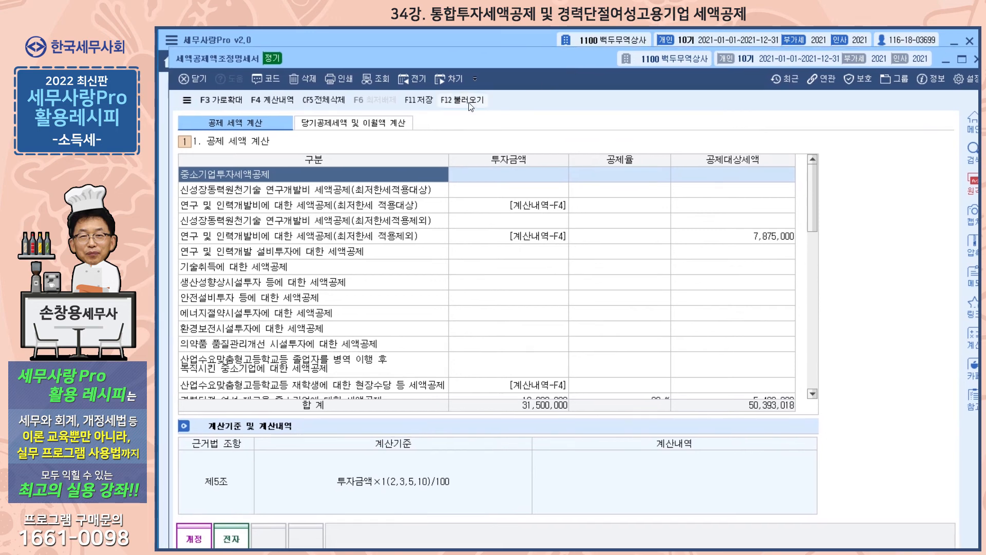
click(470, 102)
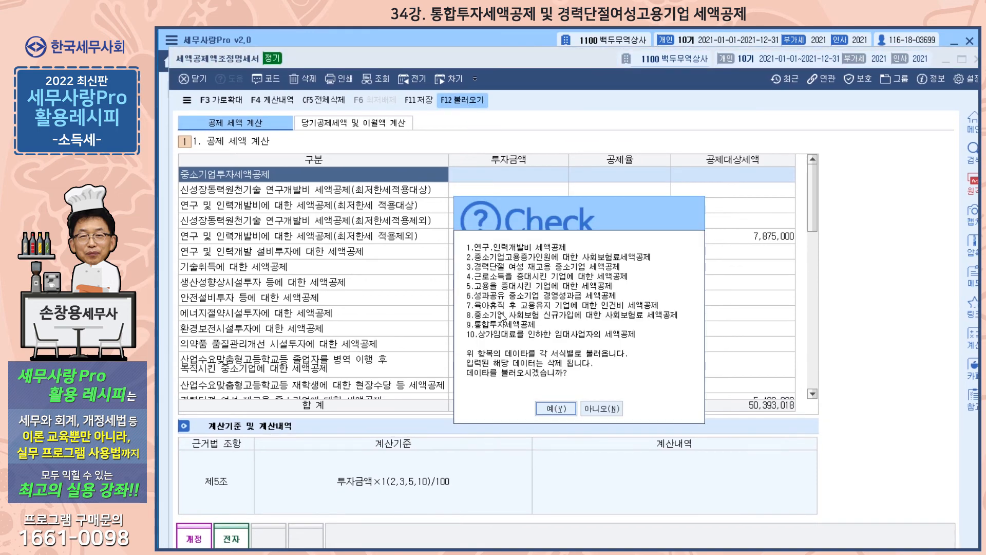
click(560, 408)
drag(810, 214, 812, 371)
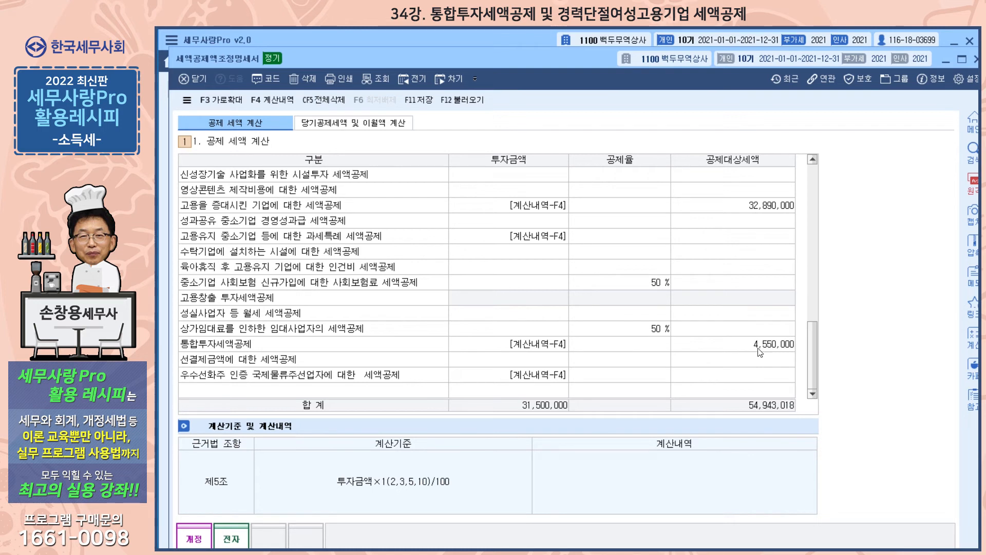
- Check the 통합투자세액공제 row's calculation basis, close the statement, and view the prior three-year average investment entry in the 통합투자세액공제신청서
click(741, 350)
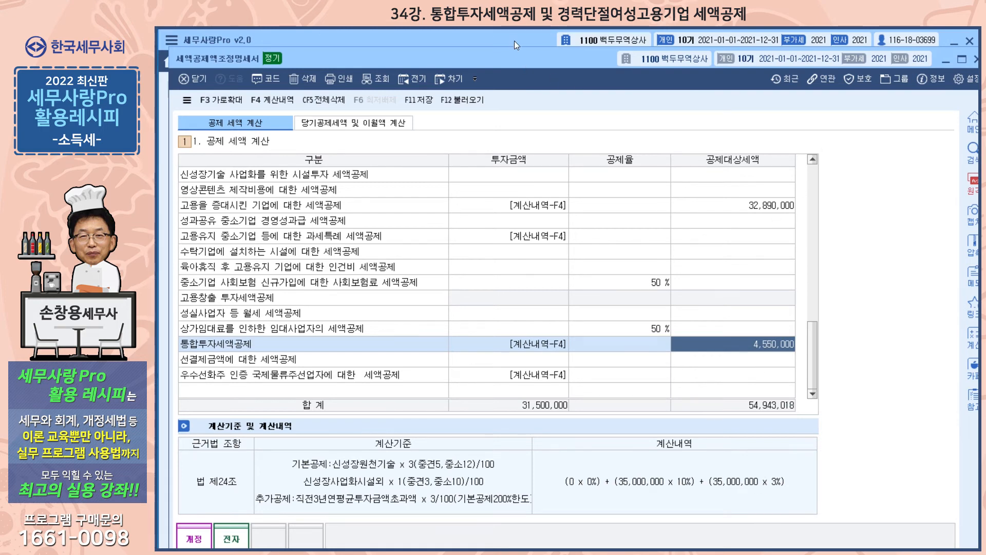
key(Escape)
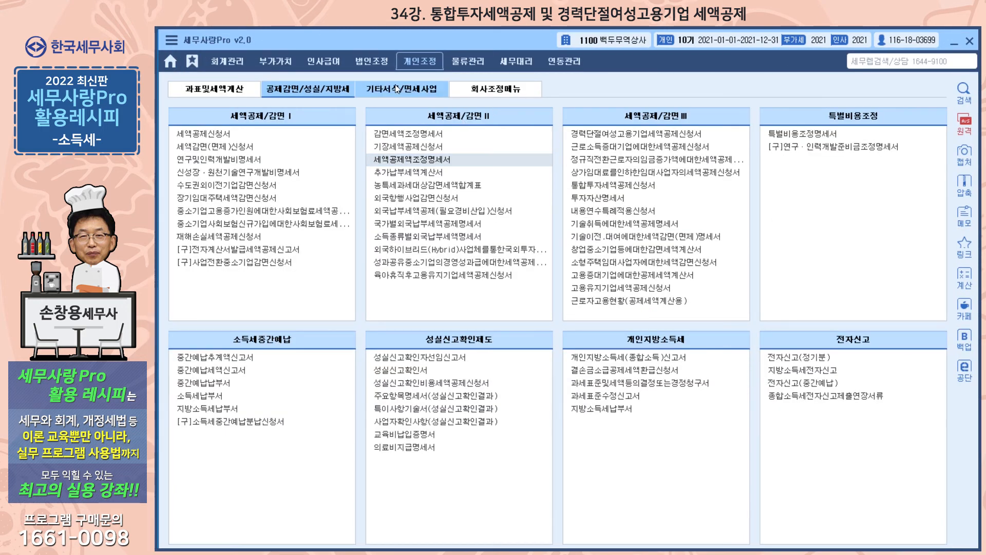
click(602, 186)
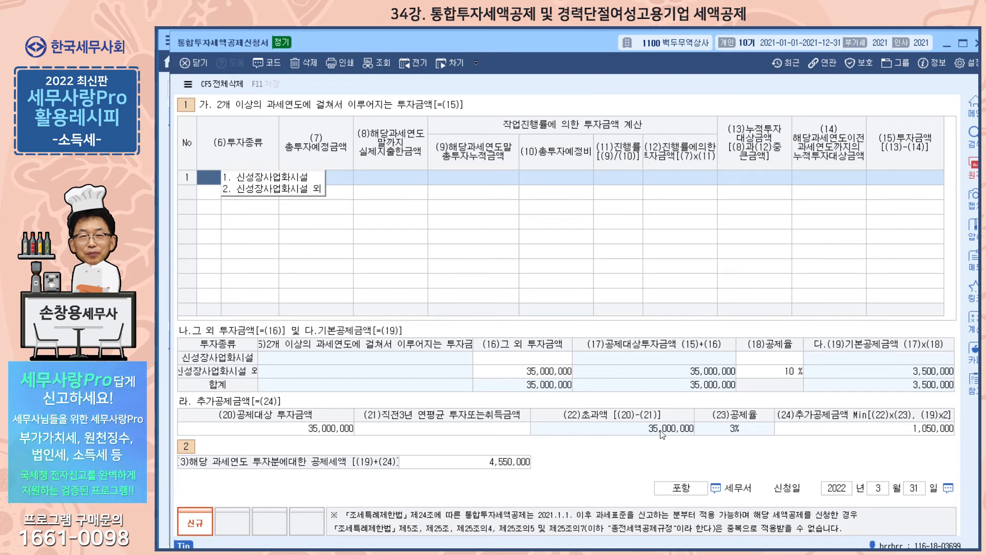
click(411, 429)
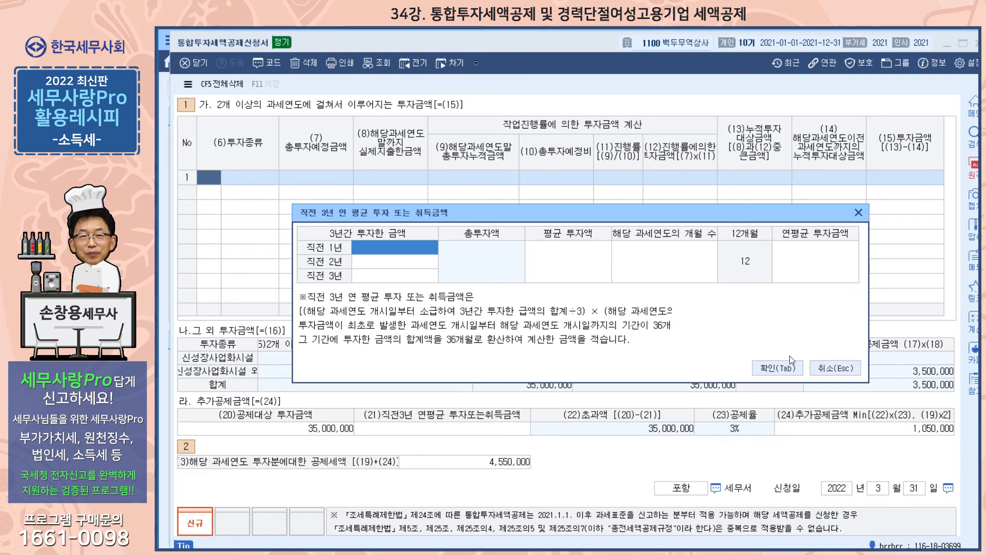
click(829, 370)
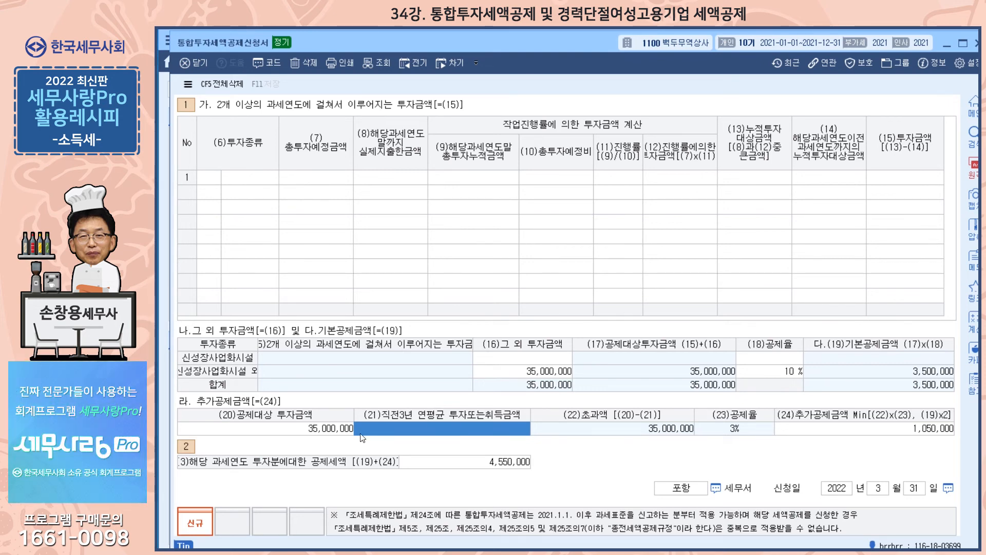
click(323, 428)
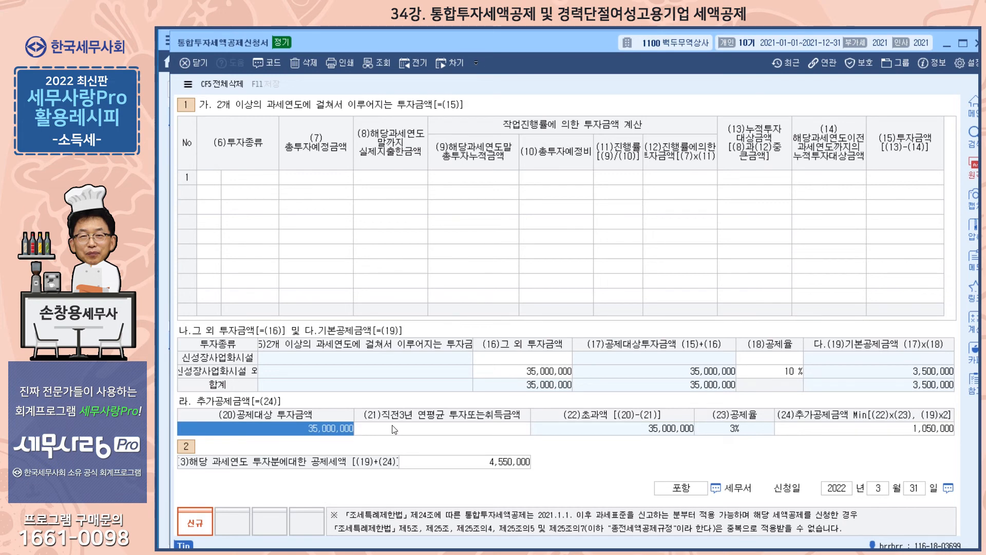
- In the prior three-year average investment entry, enter 10,000,000 for 직전 1년, 15,000,000 for 직전 2년 and 5,000,000 for 직전 3년, and confirm
click(437, 426)
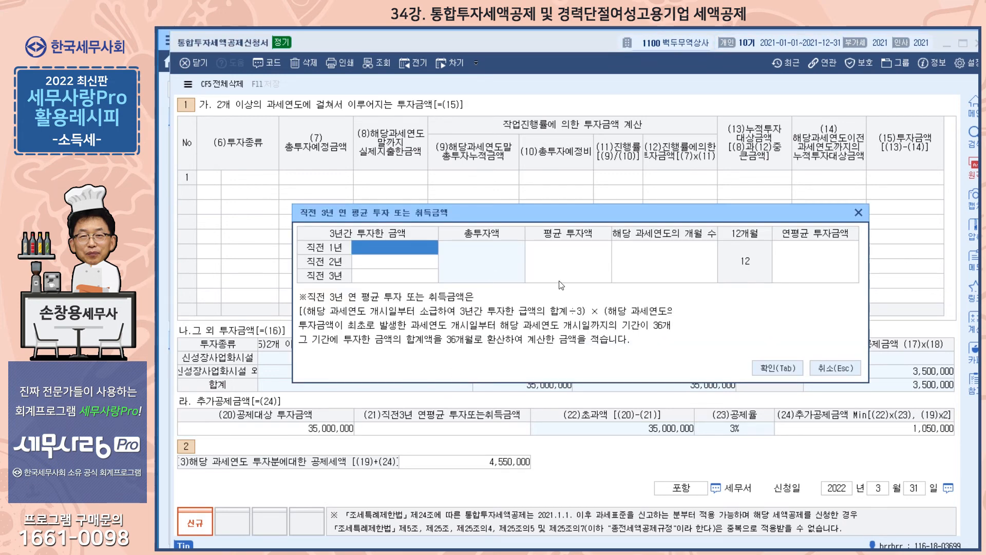
text(10,000,000)
key(Return)
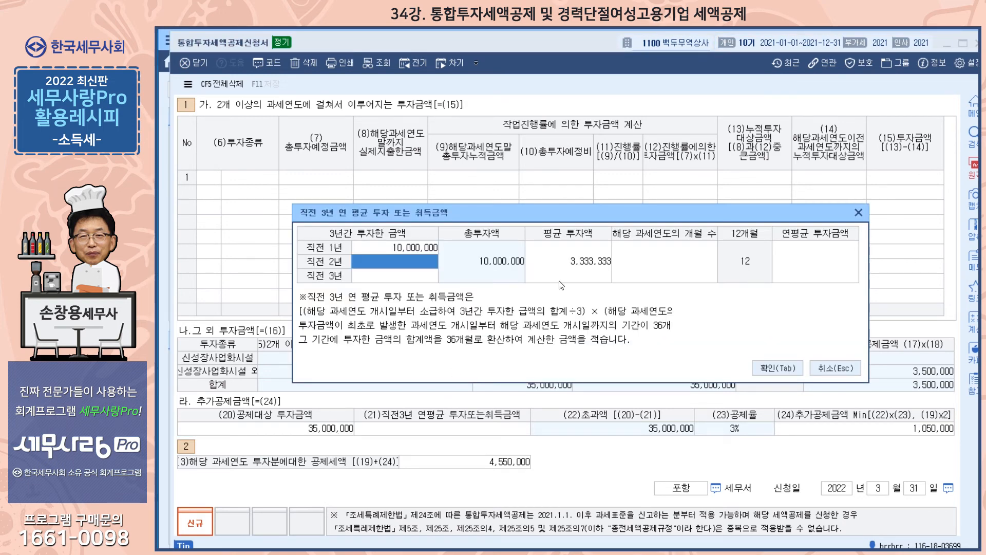
text(15000000)
key(Return)
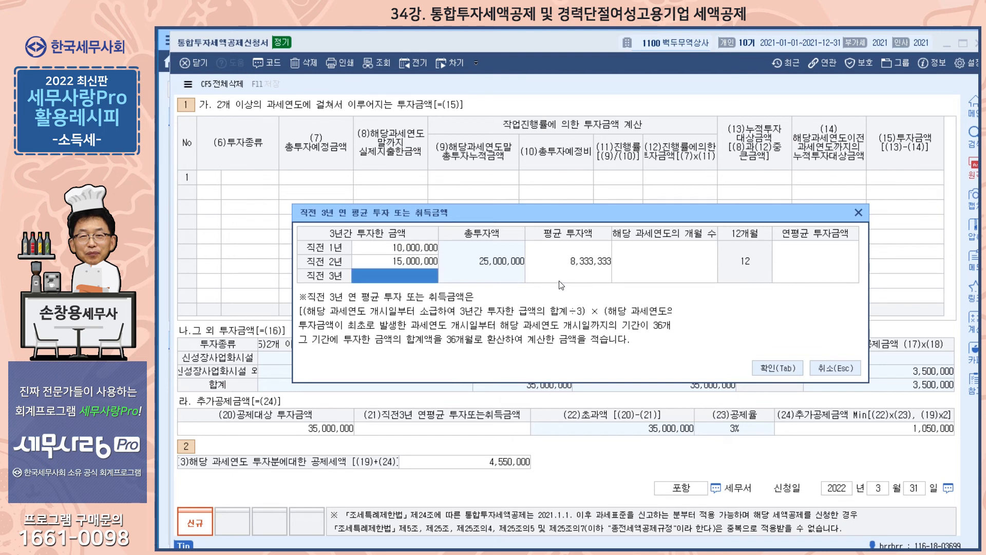
text(5000000)
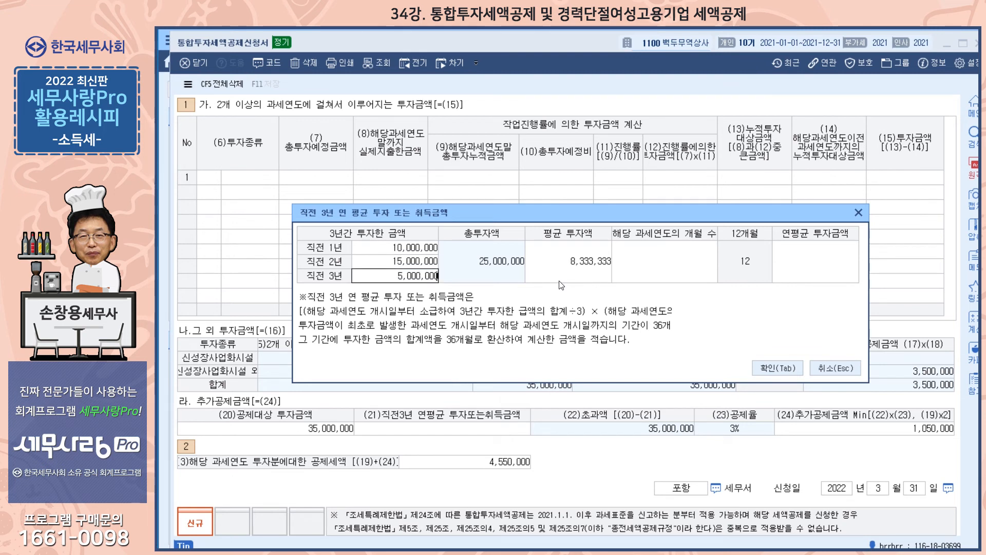
key(Return)
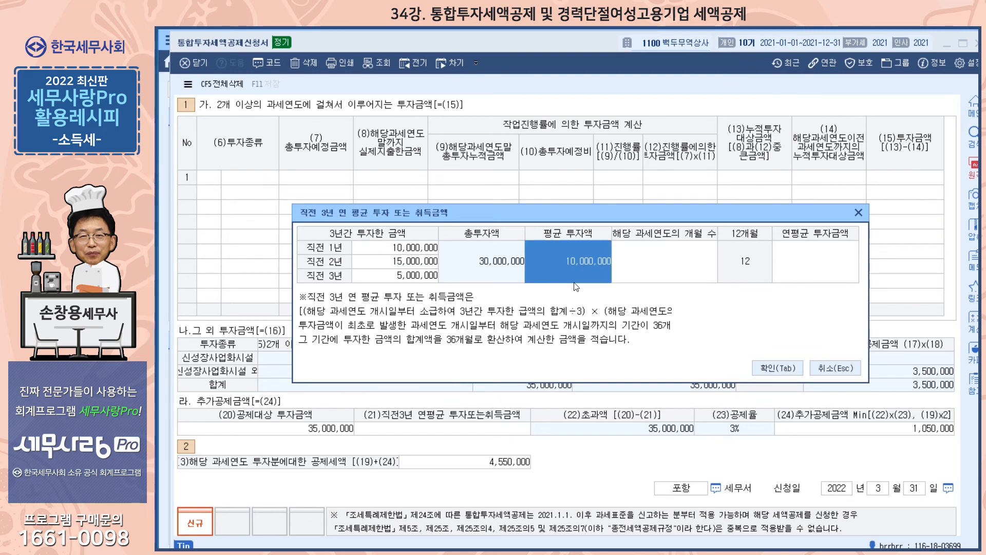
click(788, 371)
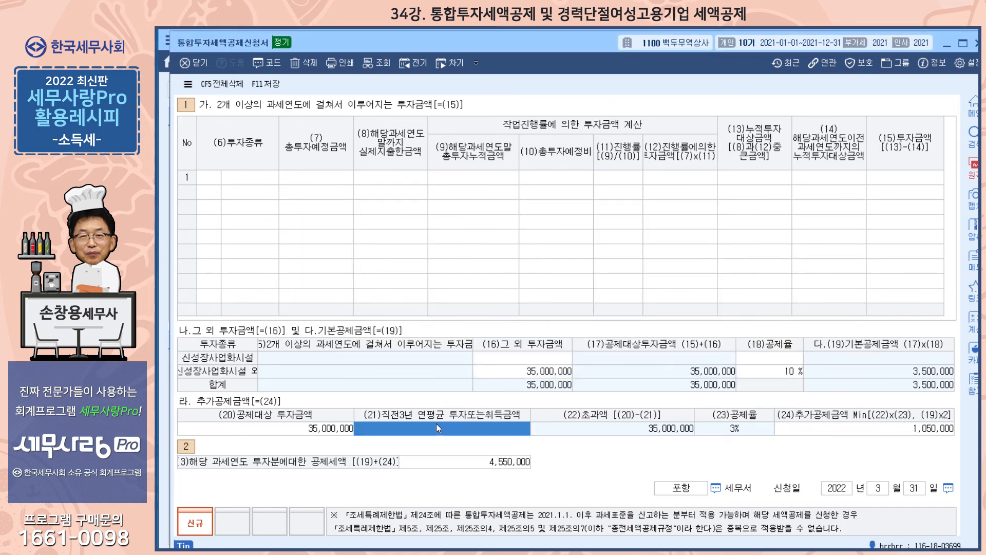
- Set the tax year's month count to 12 in the prior three-year average entry, apply it, and save and close the application
click(320, 430)
click(408, 431)
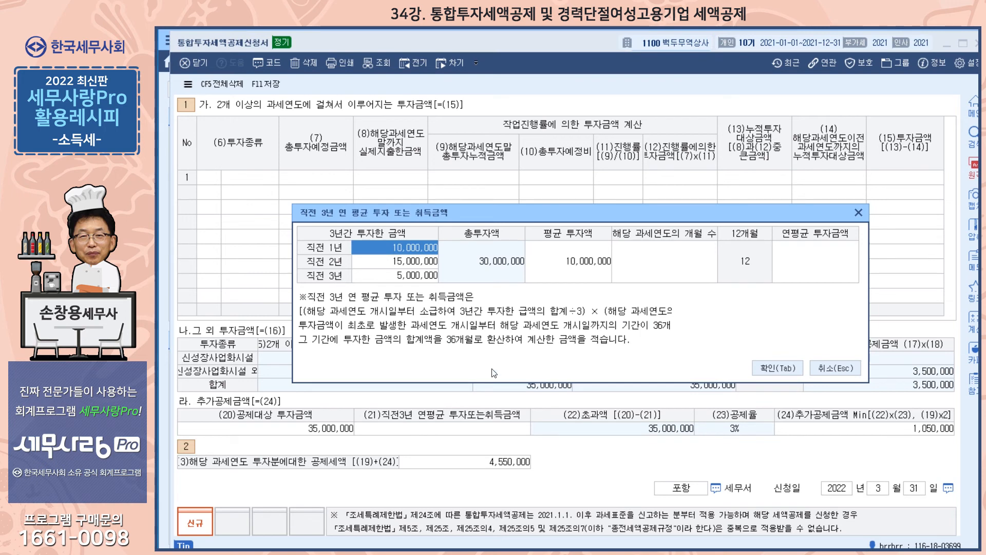
click(652, 267)
text(12)
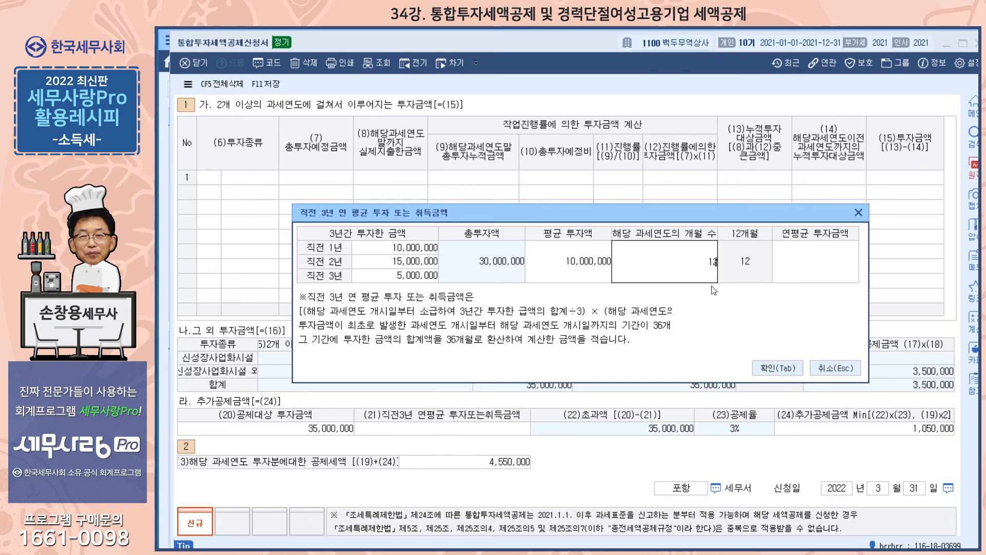
key(Return)
click(784, 370)
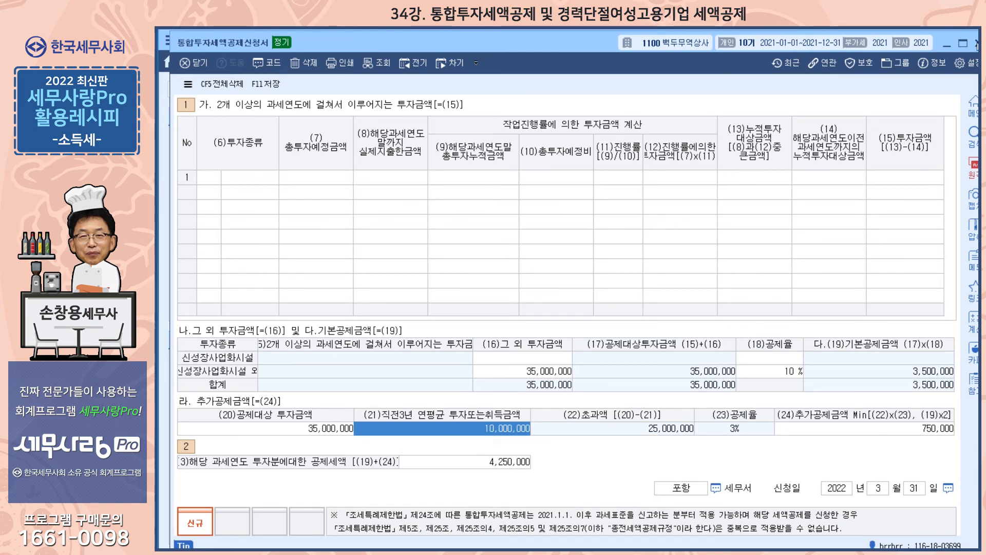
click(977, 44)
click(543, 339)
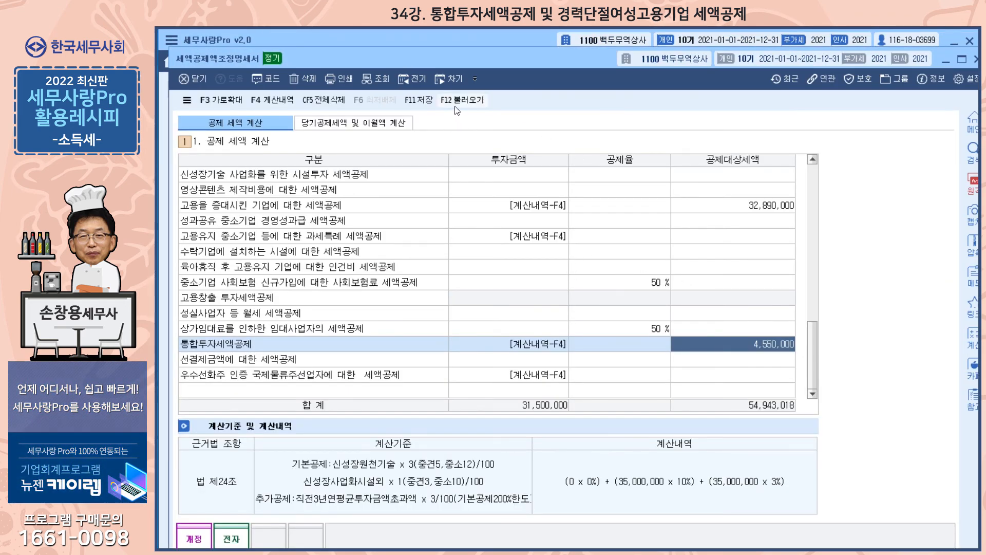
- Reload the adjustment statement's credit data from the individual forms and show the current-year credit and carryforward calculation (당기공제세액 및 이월액 계산)
click(458, 102)
click(549, 409)
click(355, 126)
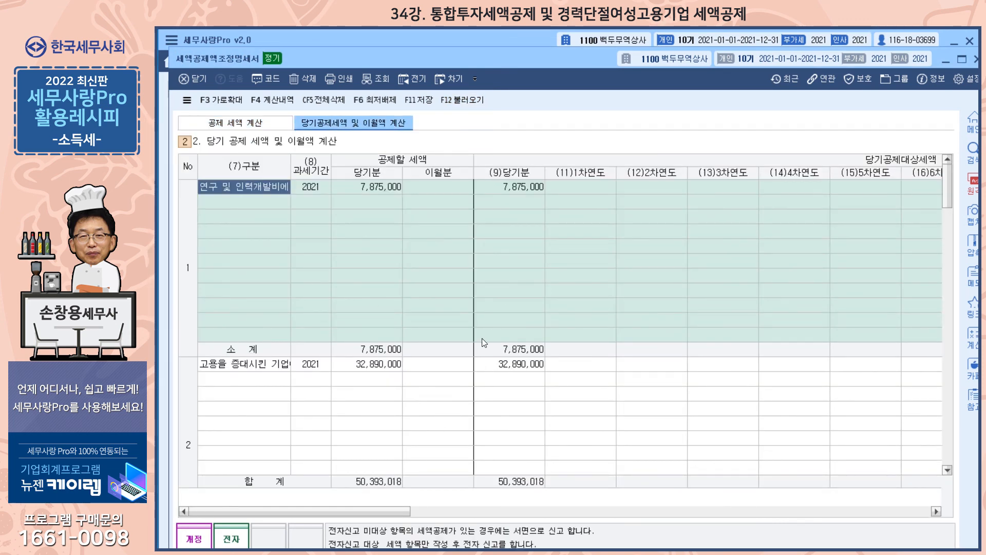
click(977, 59)
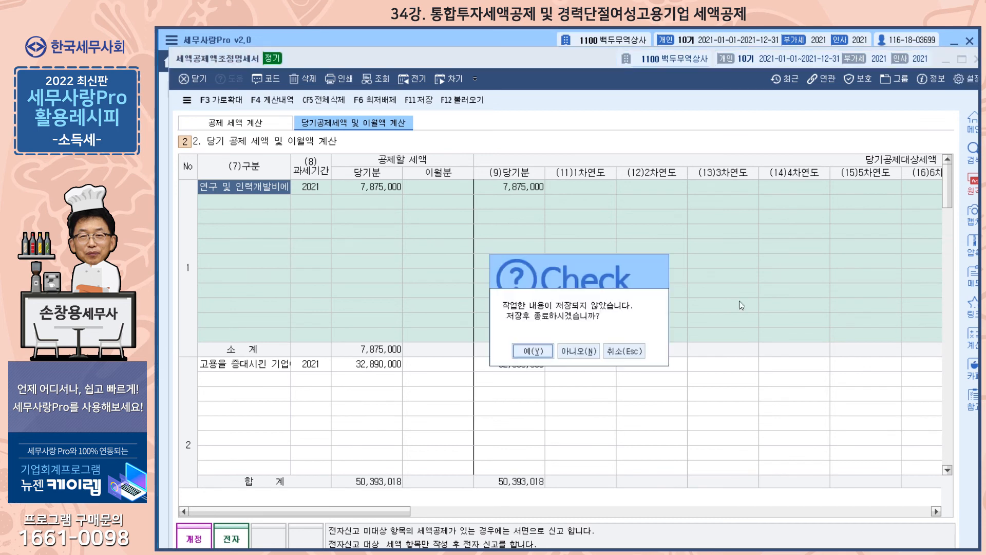
click(624, 351)
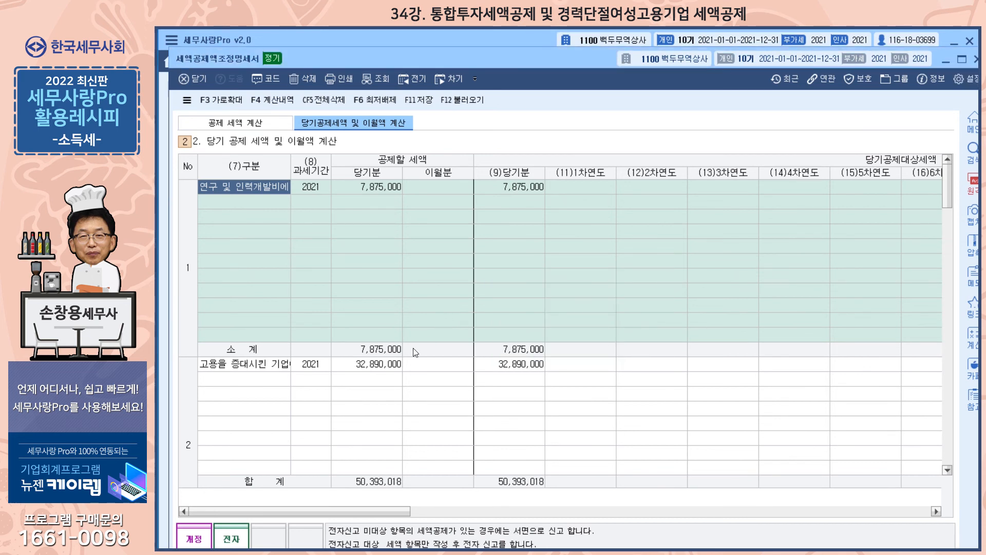
- Look up 통합투자세액공제 and add it as the credit category in the first empty block after 경력단절 여성 재고용
scroll(425, 336, down, 3)
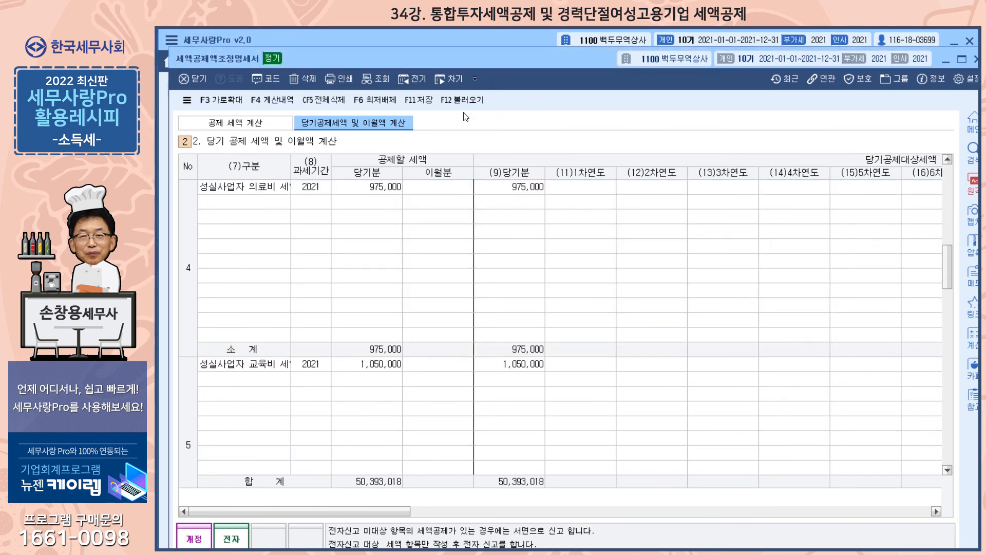
click(296, 450)
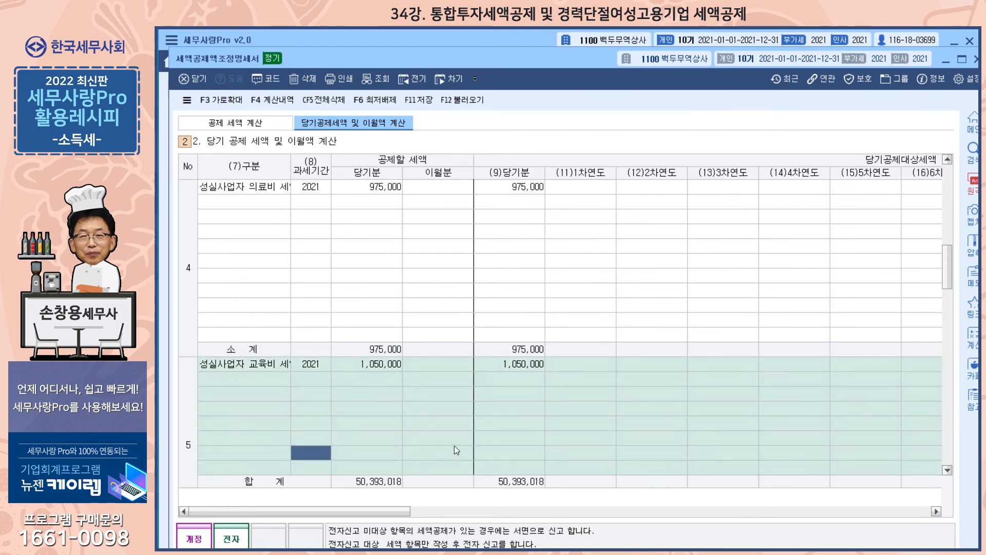
scroll(353, 459, down, 6)
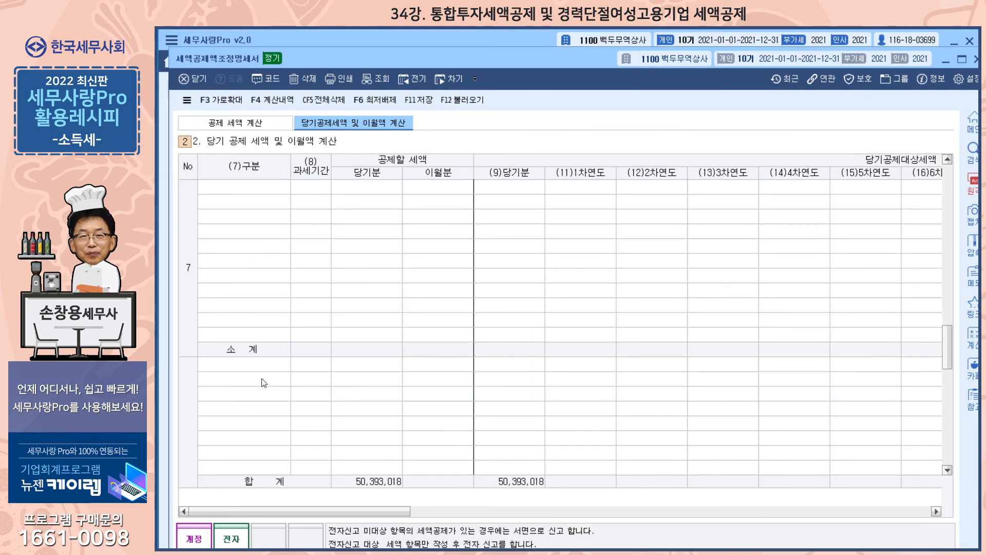
scroll(250, 277, up, 5)
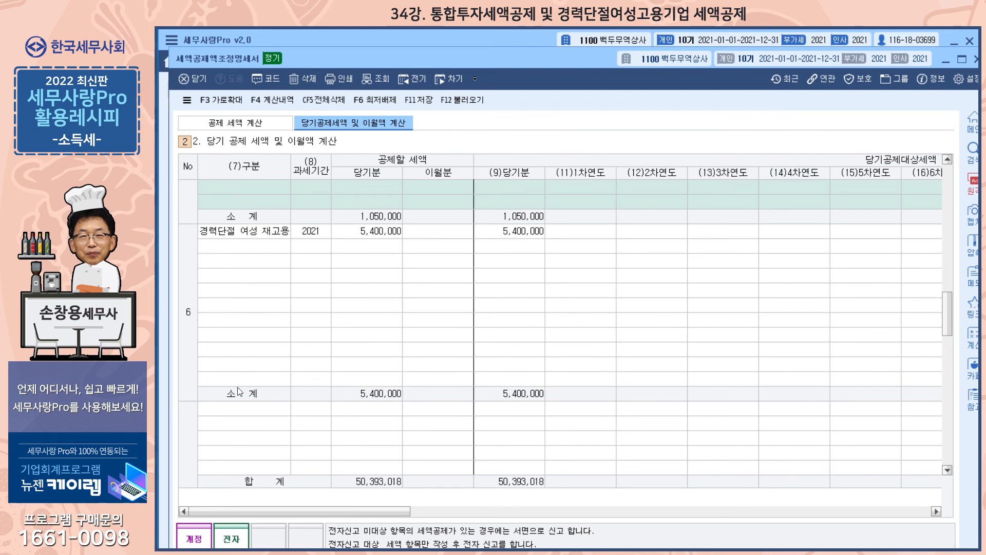
click(244, 409)
key(F2)
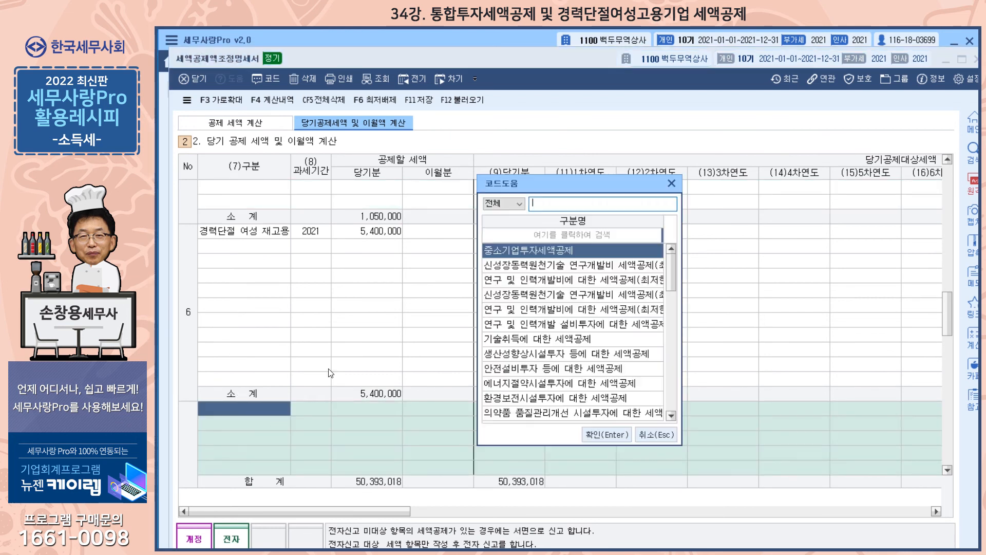
text(통)
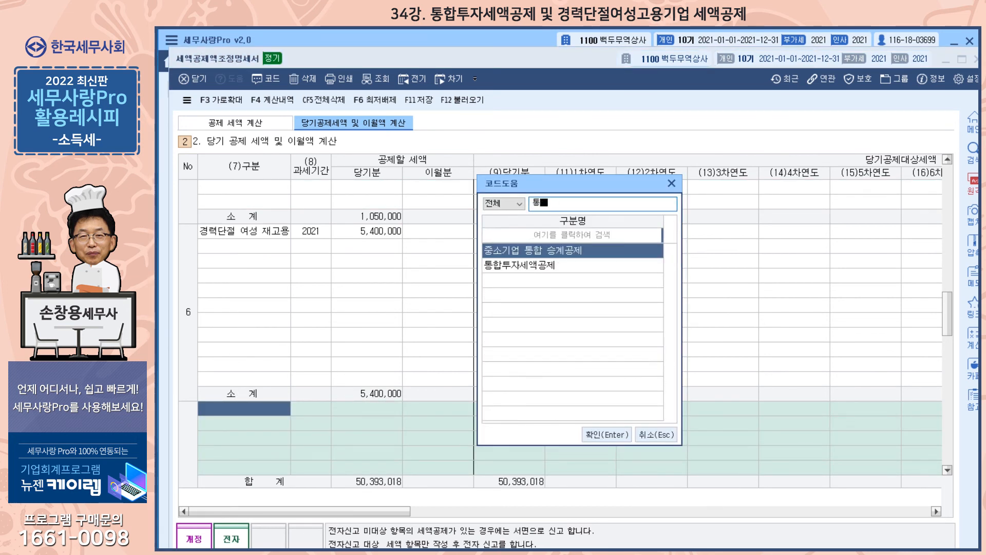
text(합)
key(Down)
key(Return)
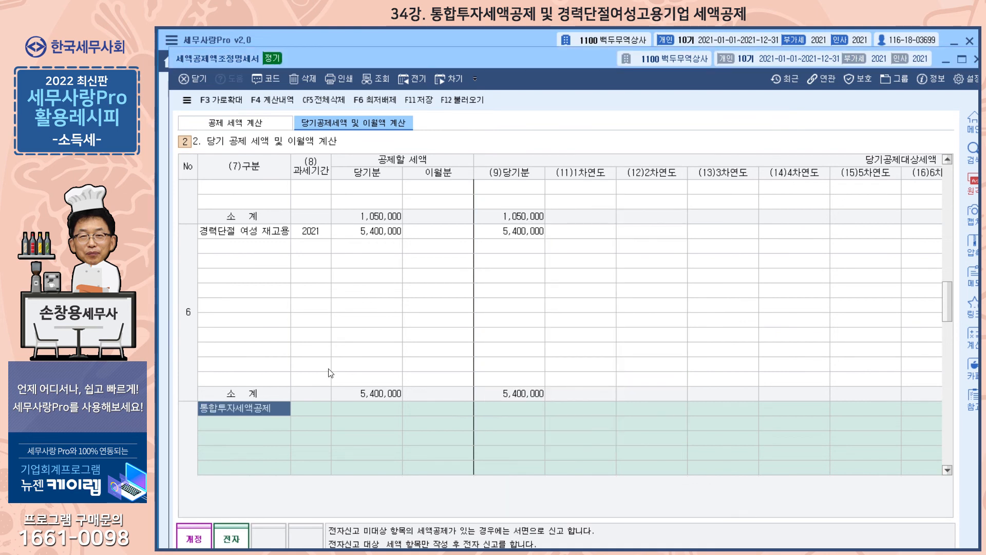
key(Return)
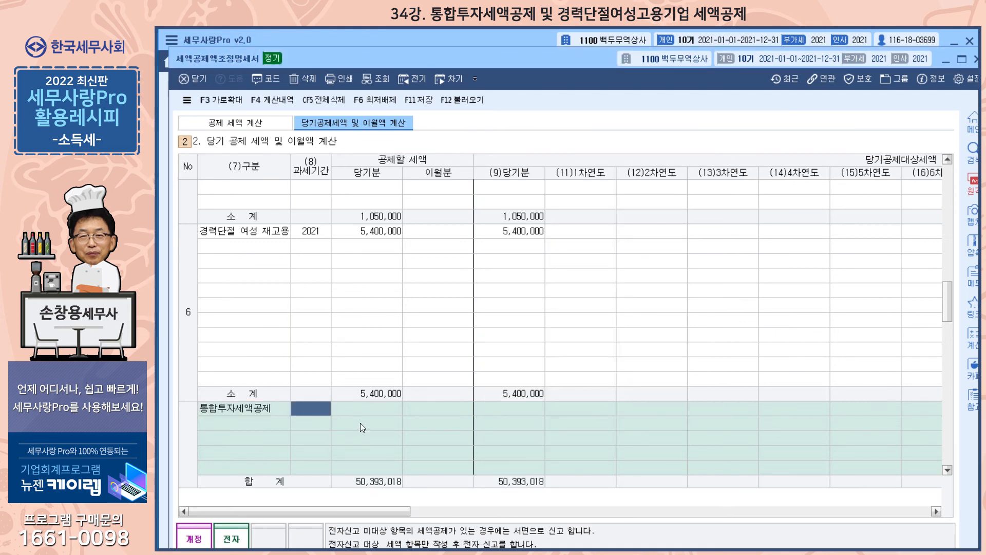
- Enter tax year 2021 and a current-year credit of 4,250,000 for 통합투자세액공제, and close the statement without saving
text(2021)
key(Return)
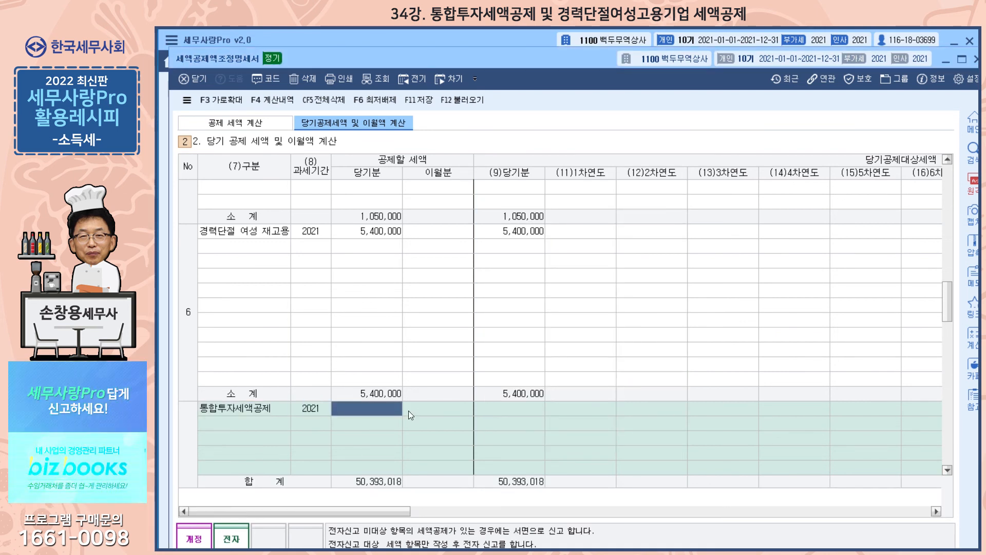
text(4250000)
key(Return)
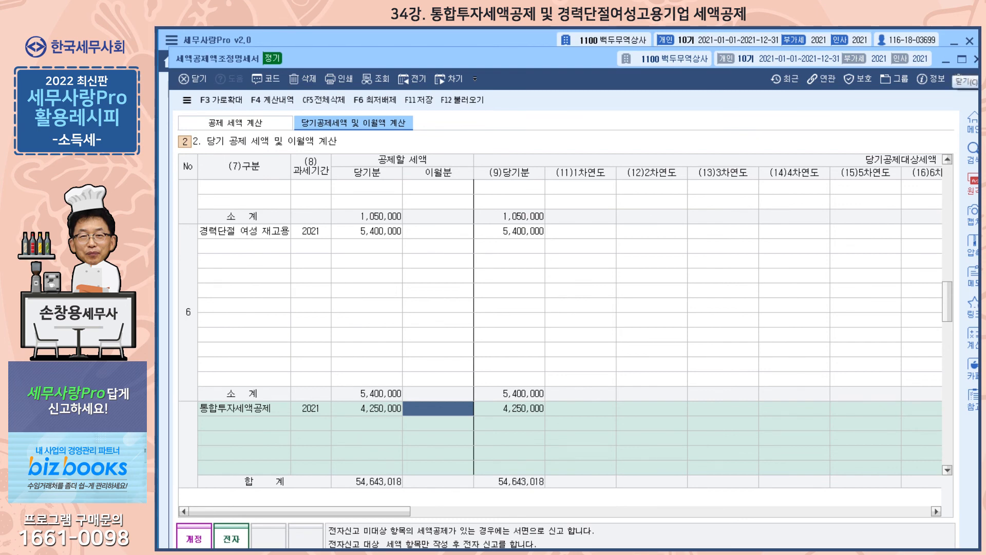
click(977, 59)
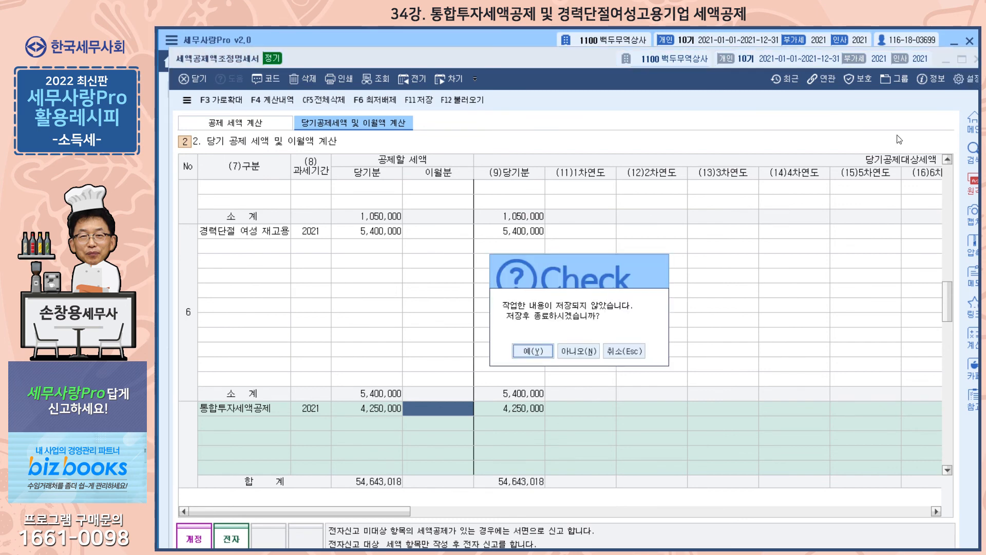
click(578, 351)
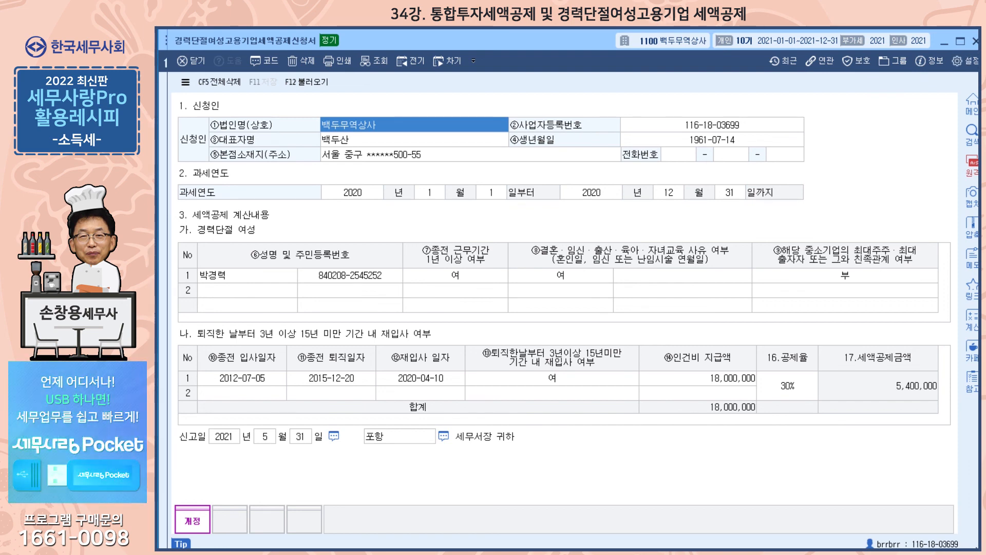
- Close the 경력단절여성고용기업세액공제신청서 and check the 경력단절 여성 재고용 entry in the adjustment statement's current-year credit table, declining the data reload
click(976, 41)
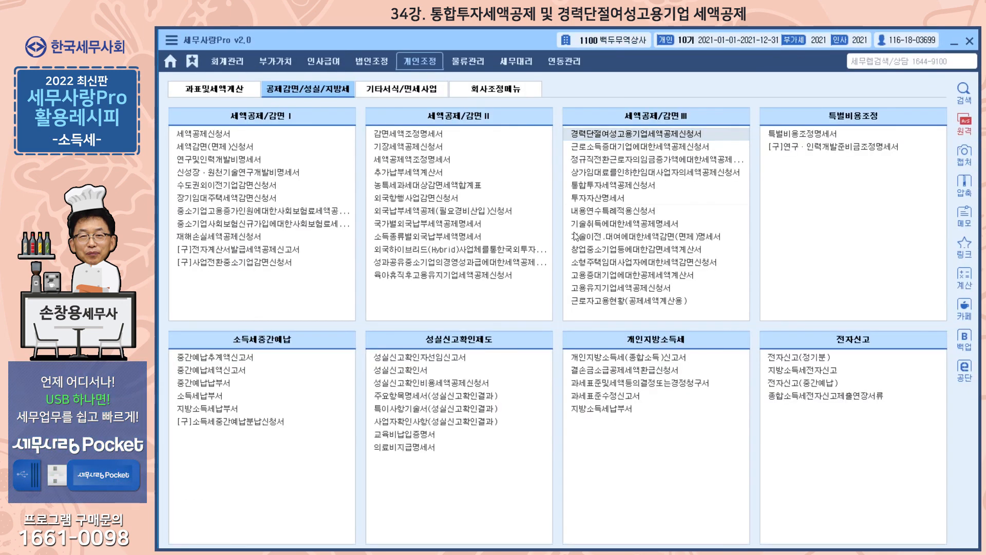
click(408, 159)
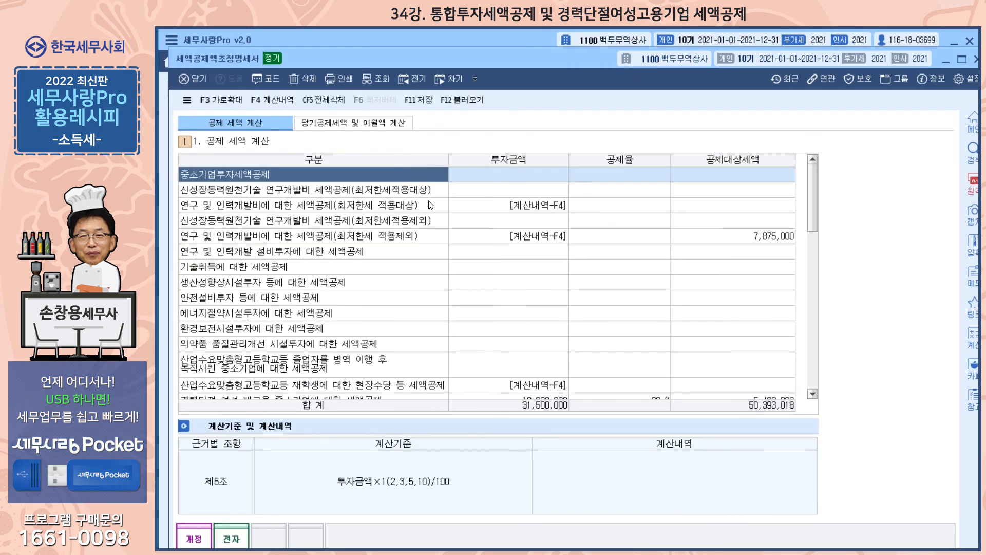
click(463, 102)
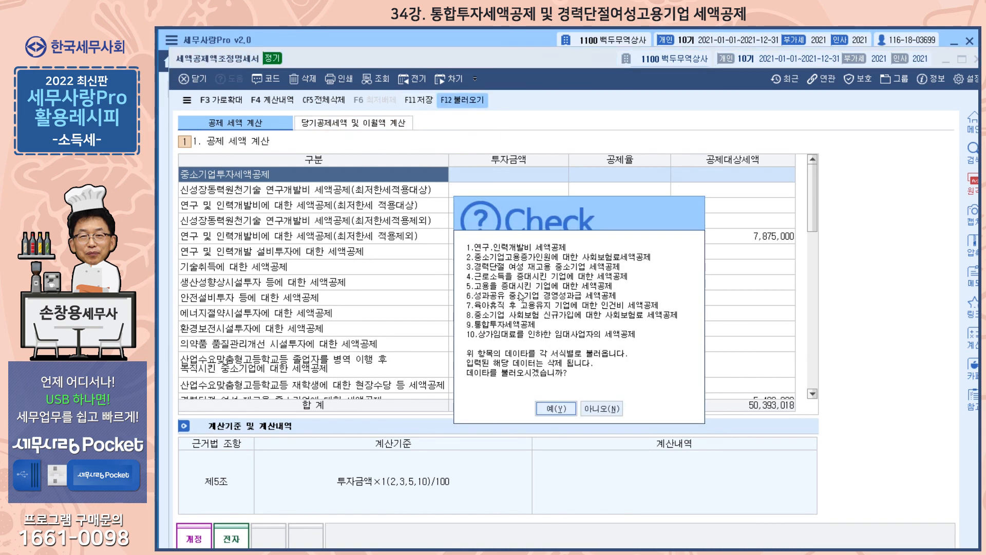
click(600, 413)
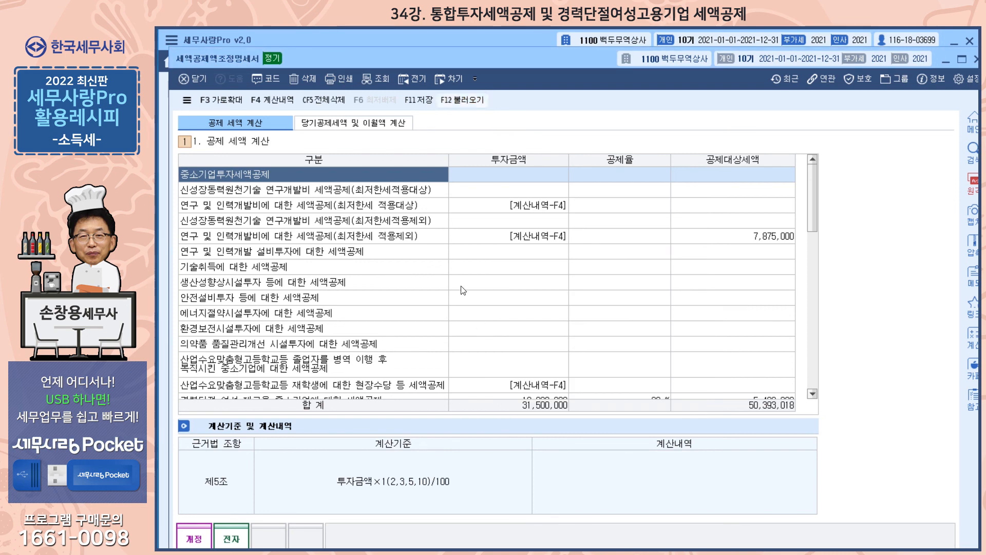
click(354, 128)
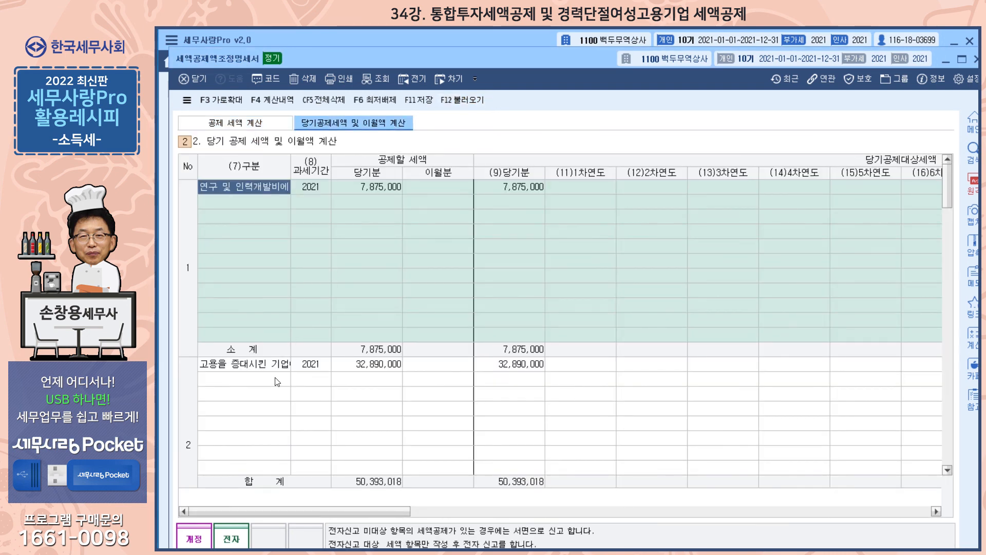
scroll(276, 380, down, 3)
scroll(279, 381, down, 2)
click(393, 365)
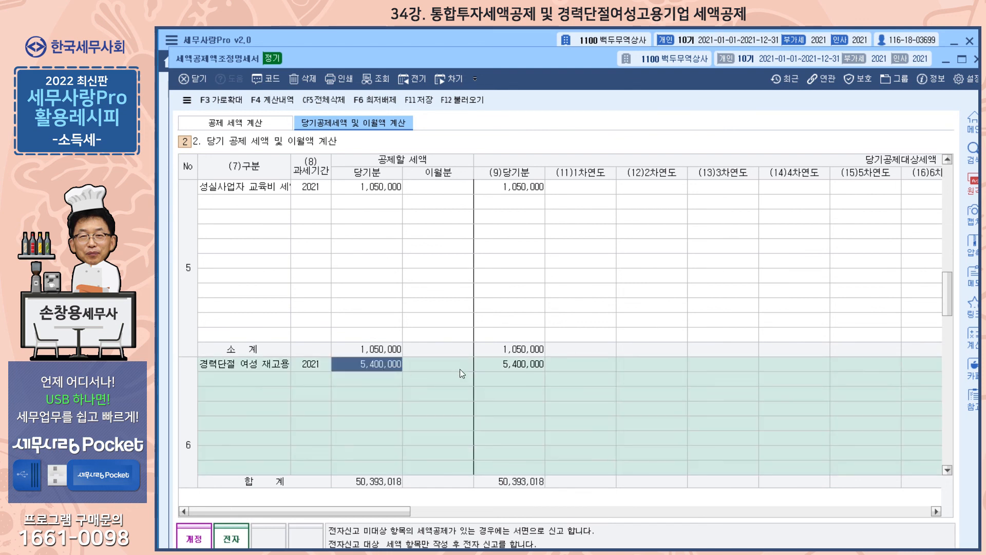